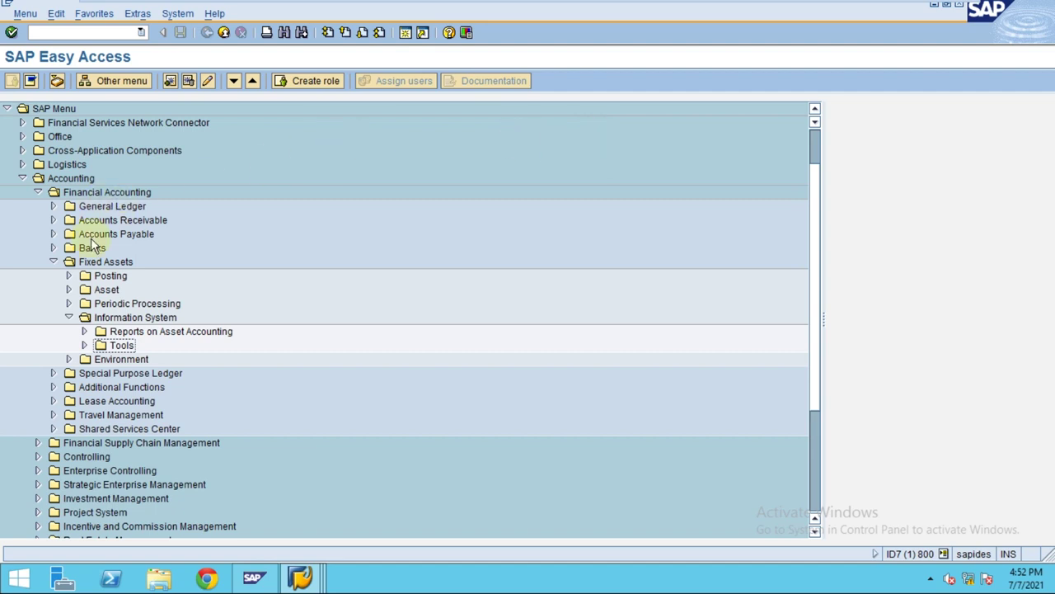
{"action": "mouse_move", "coordinate": [550, 5]}
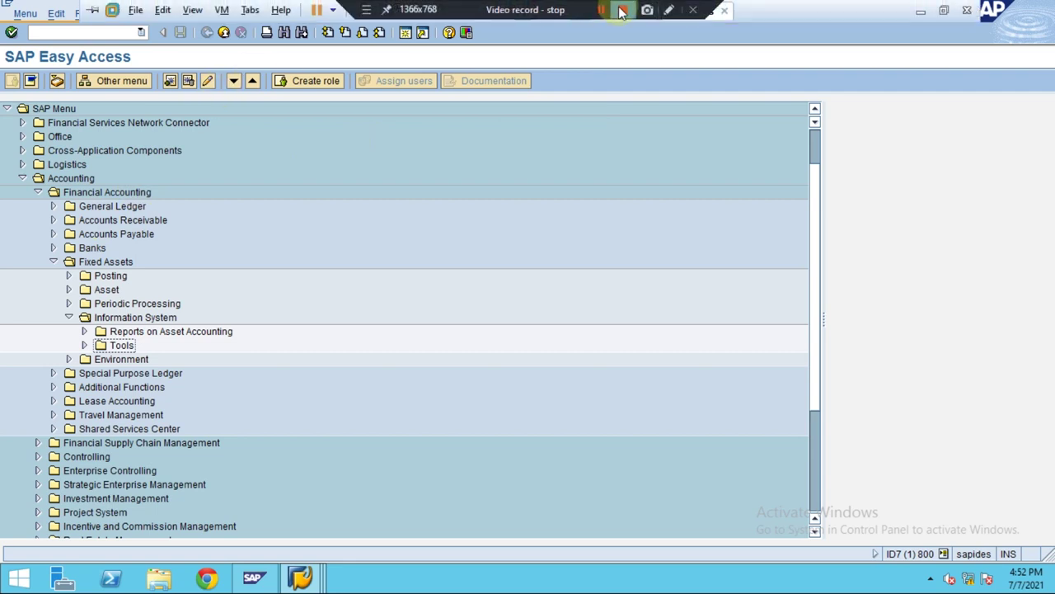
{"action": "key", "text": "ctrl+shift+d"}
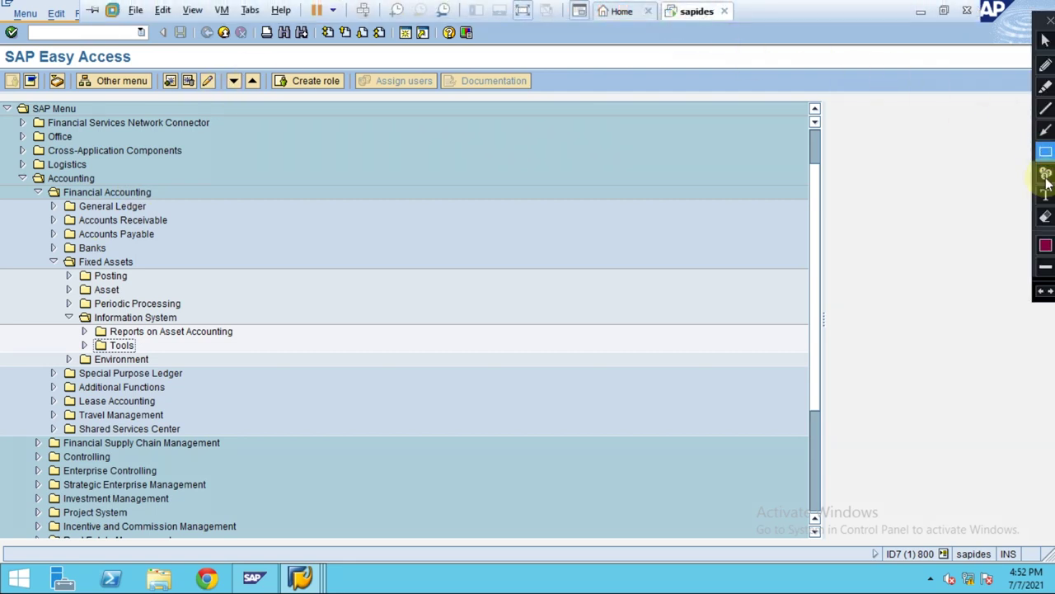
{"action": "left_click", "coordinate": [1045, 173]}
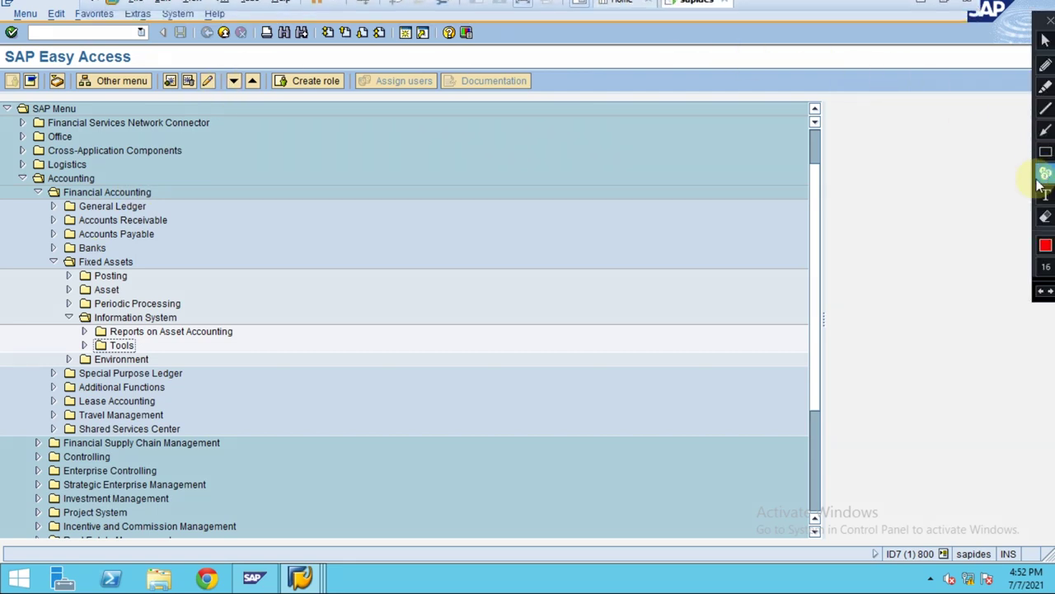
{"action": "left_click", "coordinate": [108, 175]}
{"action": "left_click", "coordinate": [160, 189]}
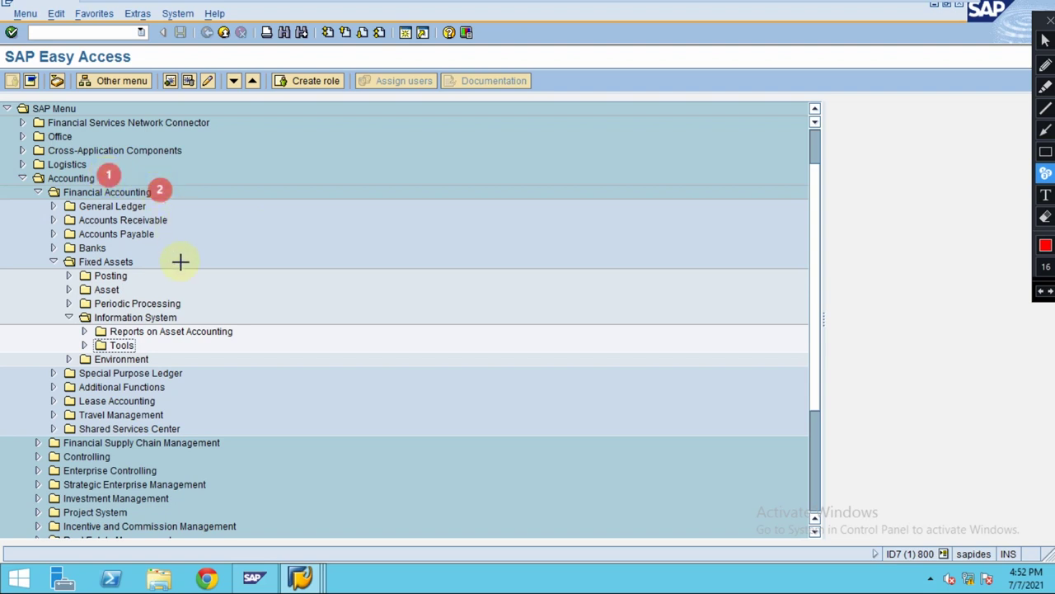
{"action": "left_click", "coordinate": [135, 258]}
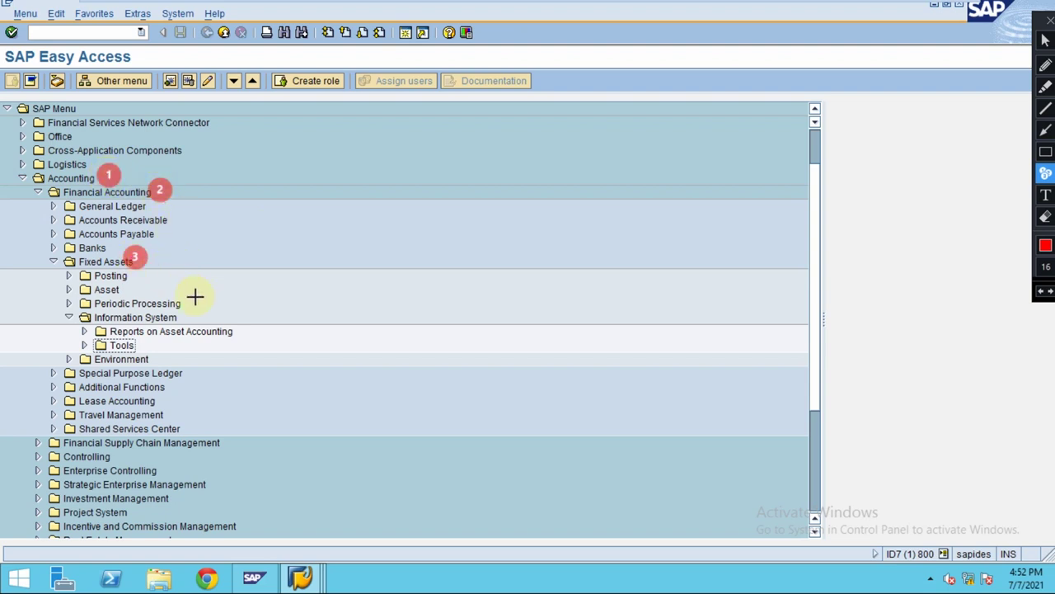
{"action": "left_click", "coordinate": [181, 315]}
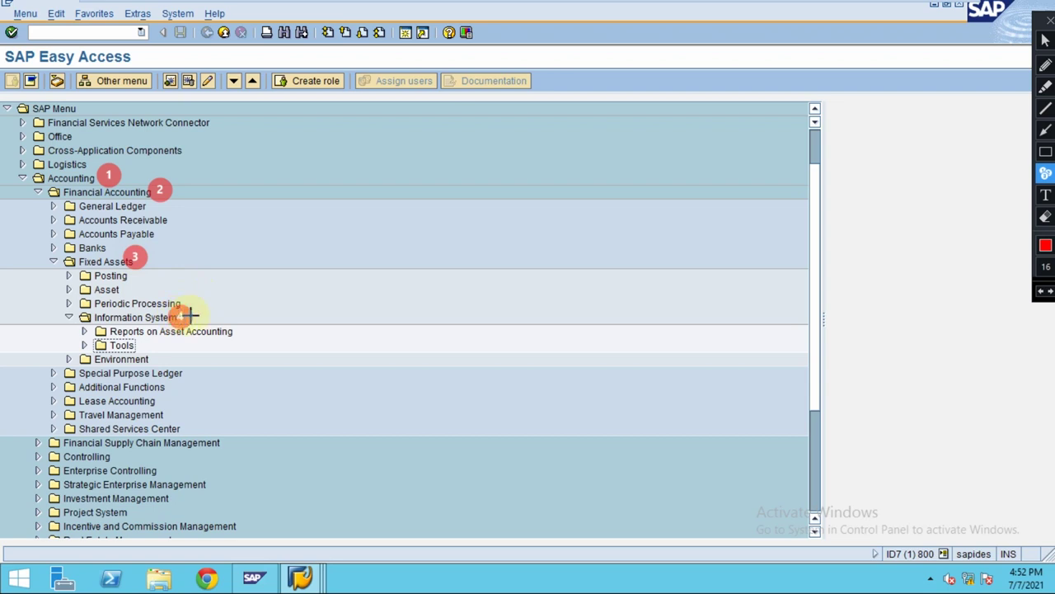
{"action": "left_click", "coordinate": [237, 329]}
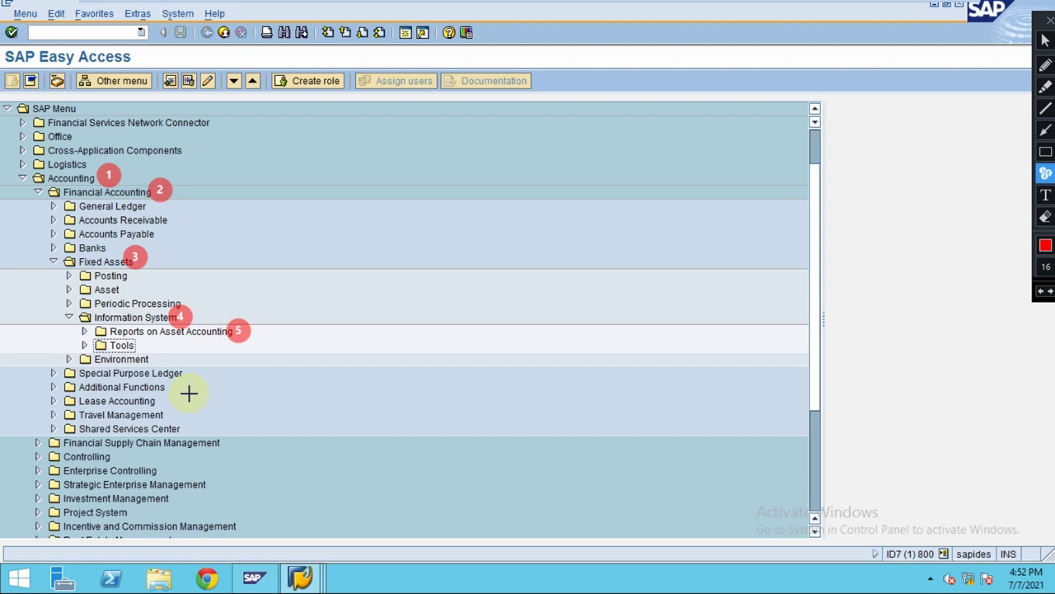
{"action": "key", "text": "Escape"}
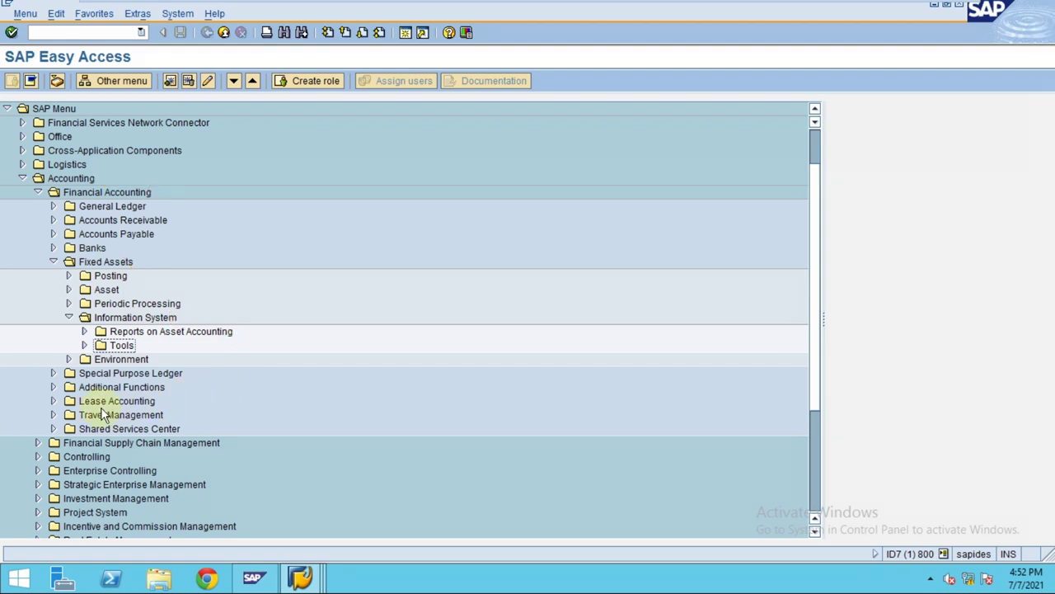
- Browse Reports on Asset Accounting down to AW01N - Asset Explorer under Individual Asset, and collapse the Accounting tree again
{"action": "left_click", "coordinate": [85, 331]}
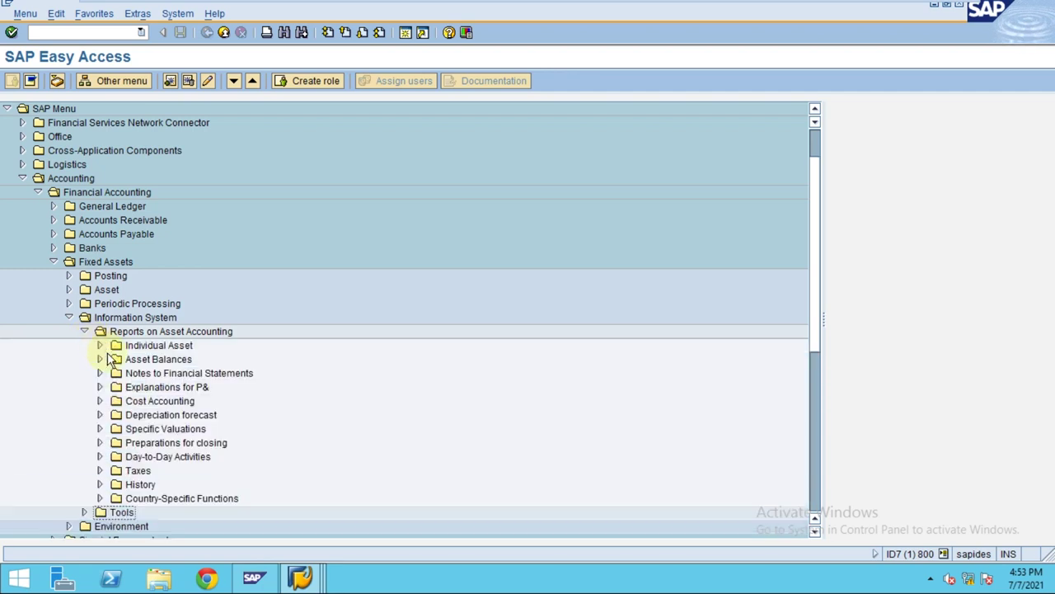
{"action": "left_click", "coordinate": [123, 377]}
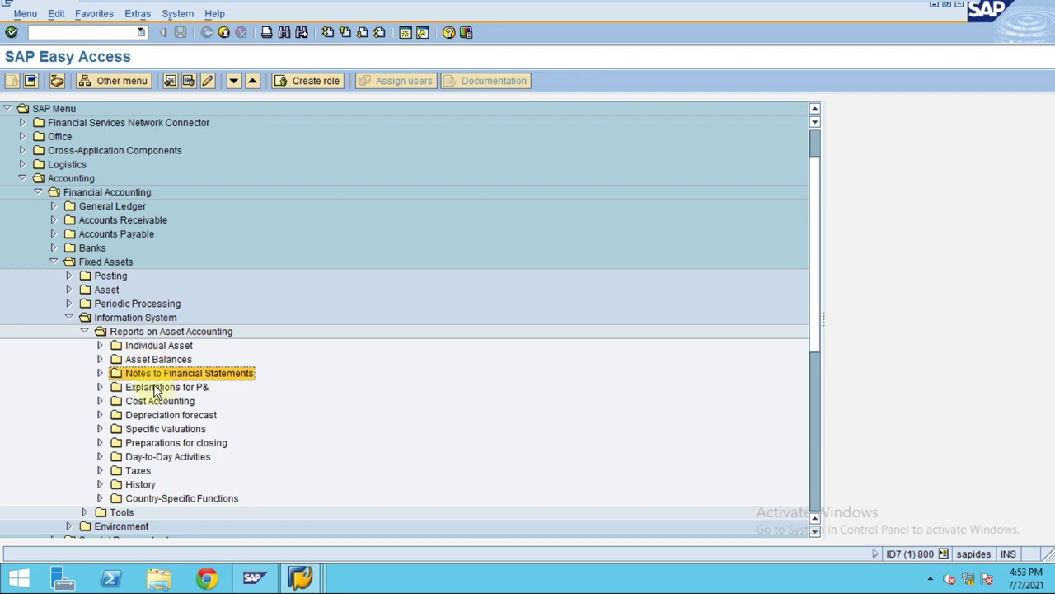
{"action": "left_click", "coordinate": [99, 359]}
{"action": "left_click", "coordinate": [99, 359]}
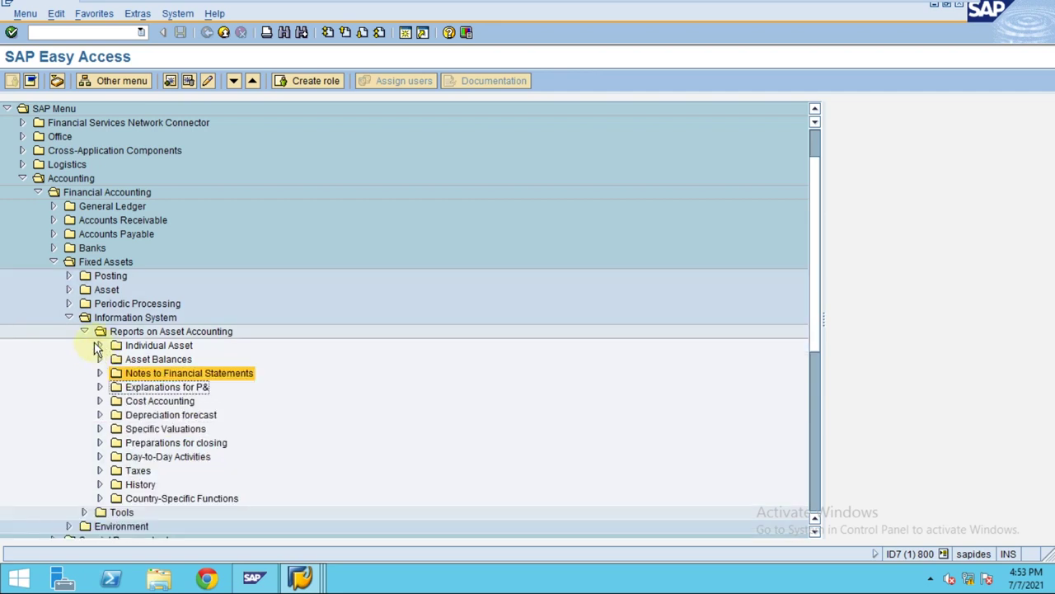
{"action": "left_click", "coordinate": [99, 345]}
{"action": "left_click", "coordinate": [219, 366]}
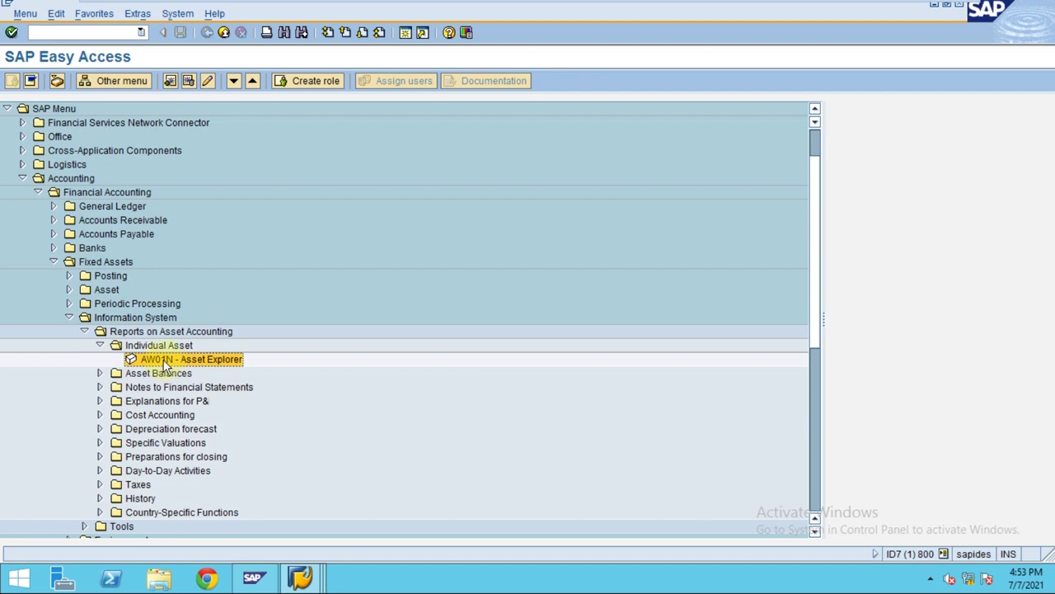
{"action": "left_click", "coordinate": [69, 320]}
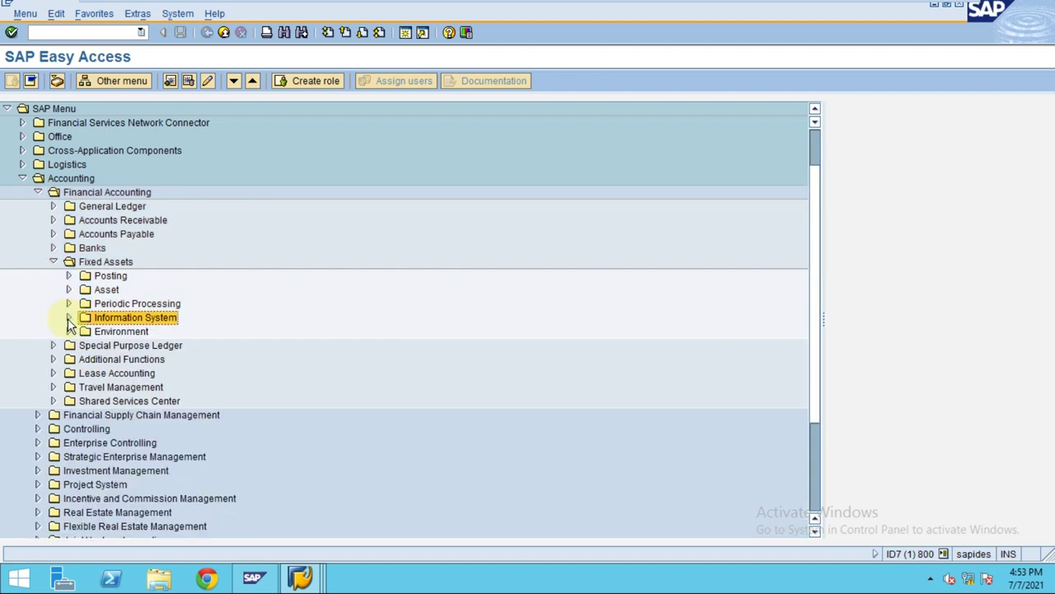
{"action": "left_click", "coordinate": [23, 178]}
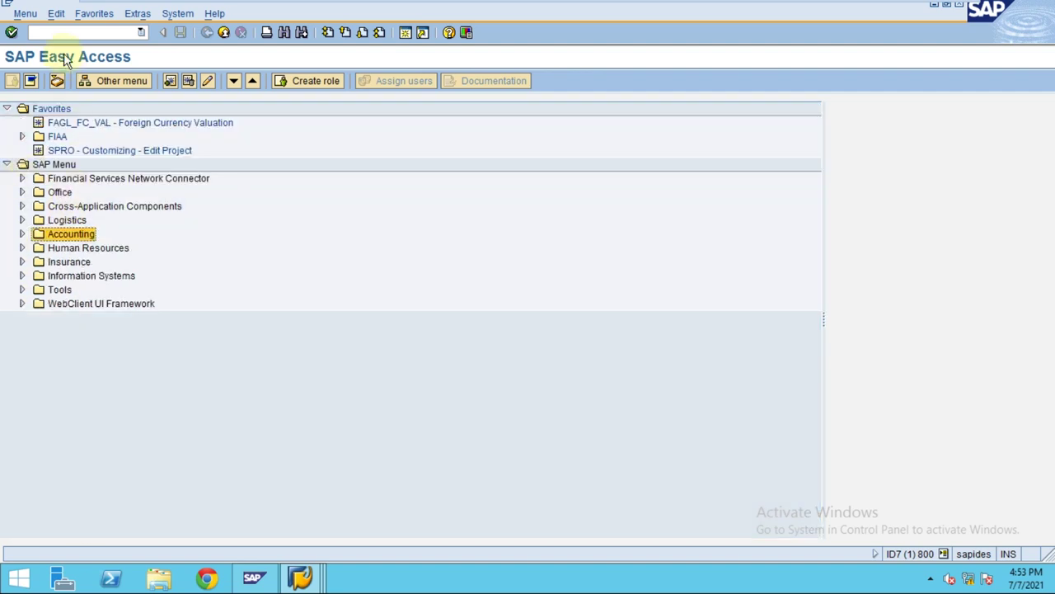
{"action": "mouse_move", "coordinate": [392, 4]}
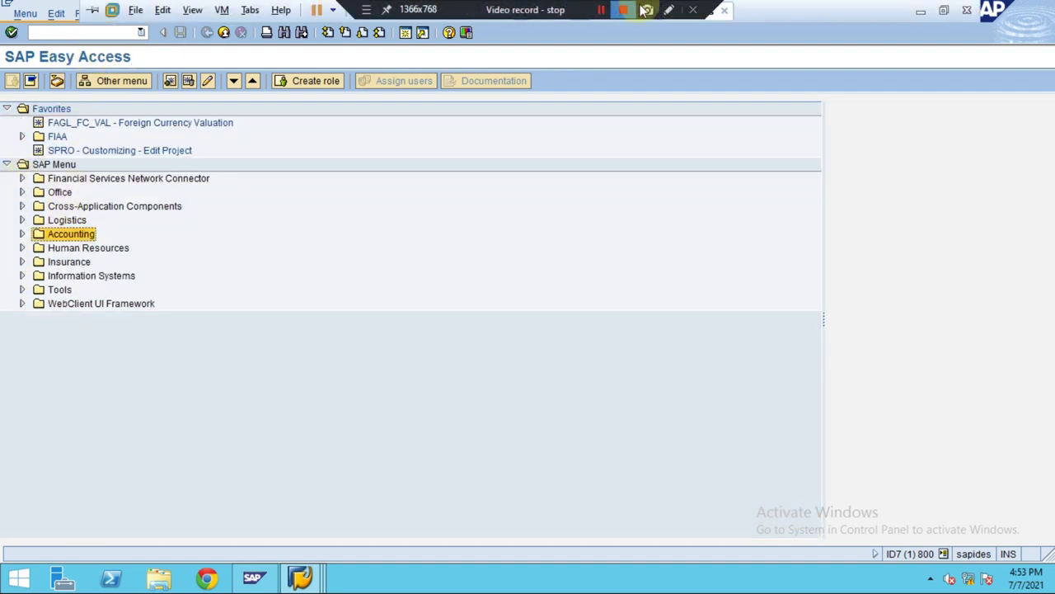
{"action": "left_click", "coordinate": [668, 10]}
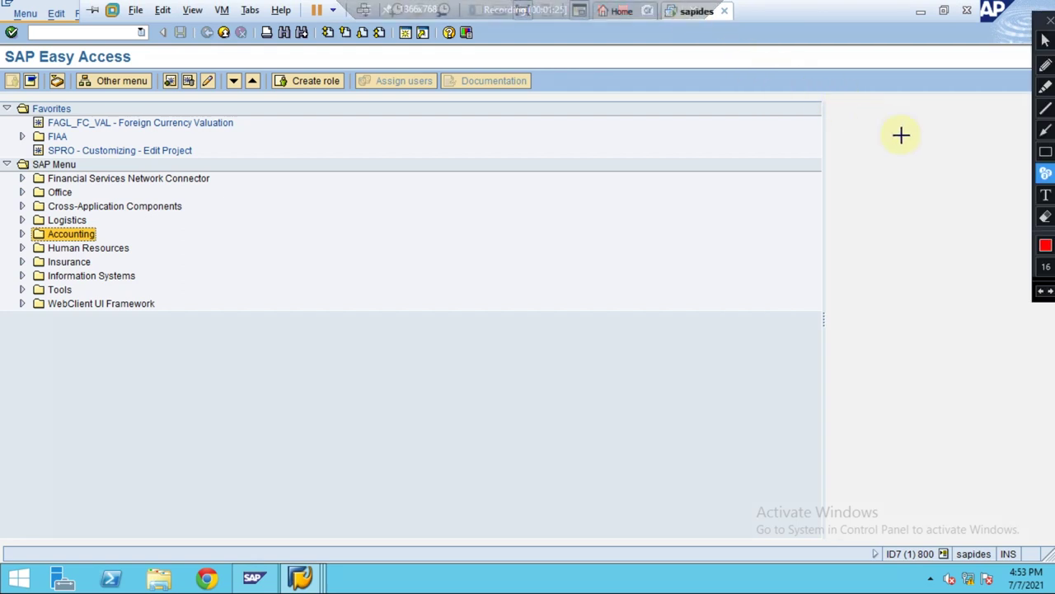
{"action": "left_click", "coordinate": [1046, 152]}
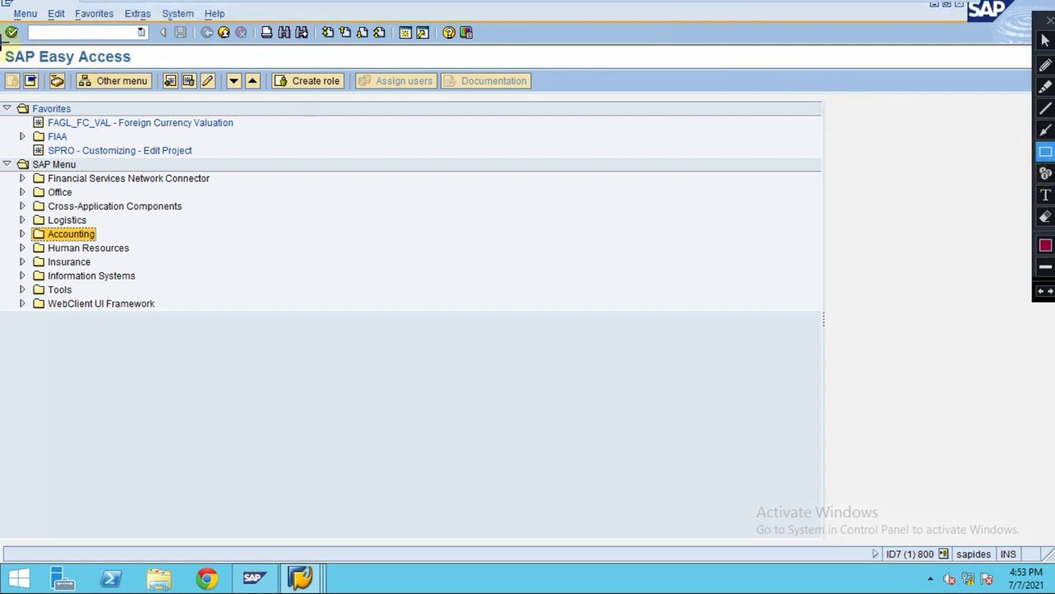
{"action": "mouse_move", "coordinate": [2, 46]}
{"action": "left_mouse_down"}
{"action": "mouse_move", "coordinate": [88, 72]}
{"action": "mouse_move", "coordinate": [160, 73]}
{"action": "mouse_move", "coordinate": [145, 70]}
{"action": "left_mouse_up"}
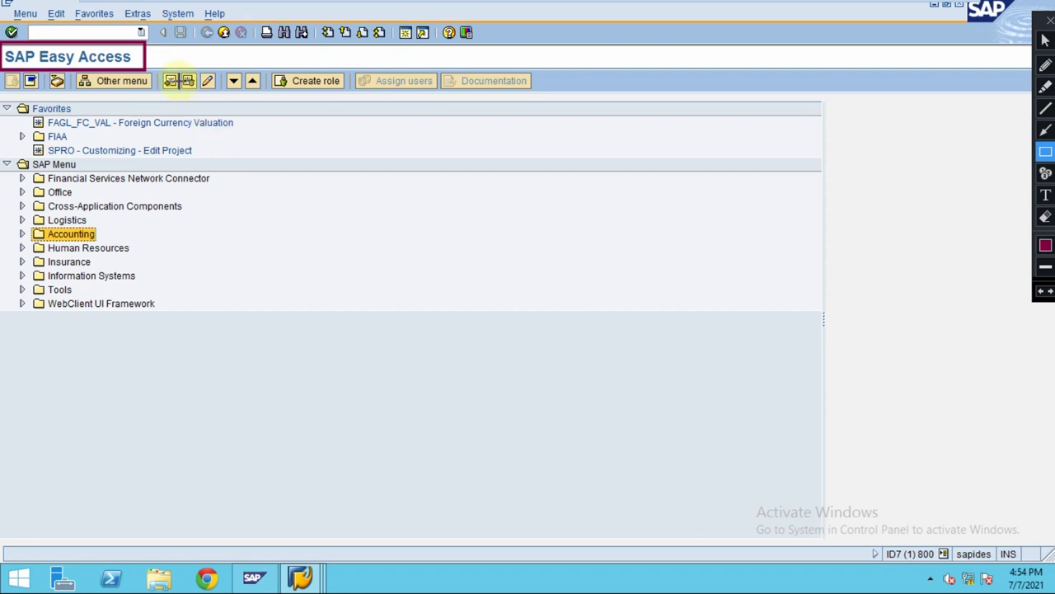
{"action": "left_click", "coordinate": [1047, 152]}
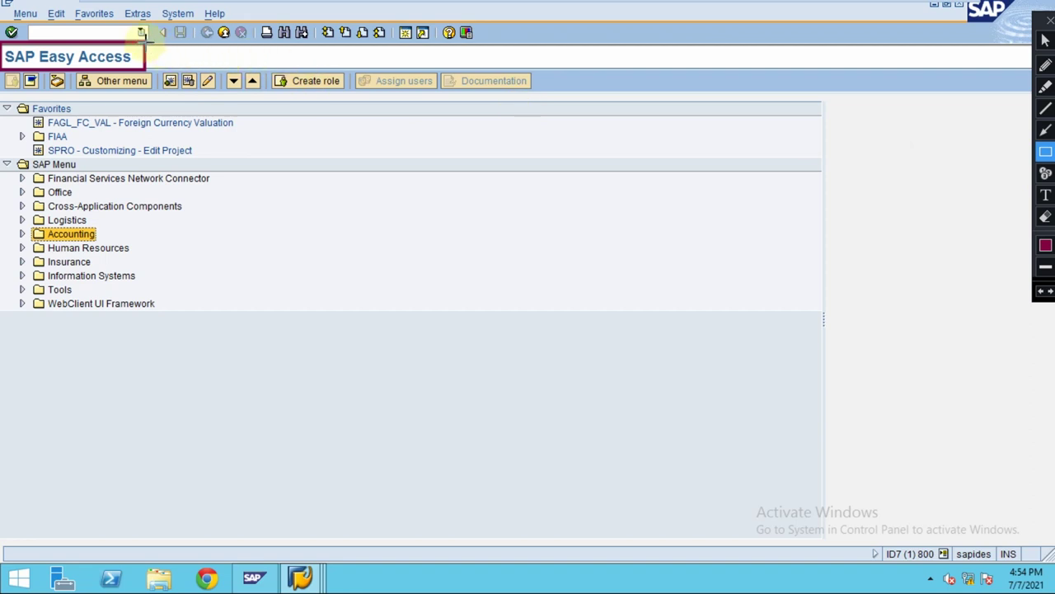
{"action": "mouse_move", "coordinate": [145, 45]}
{"action": "left_mouse_down"}
{"action": "mouse_move", "coordinate": [210, 68]}
{"action": "mouse_move", "coordinate": [407, 69]}
{"action": "left_mouse_up"}
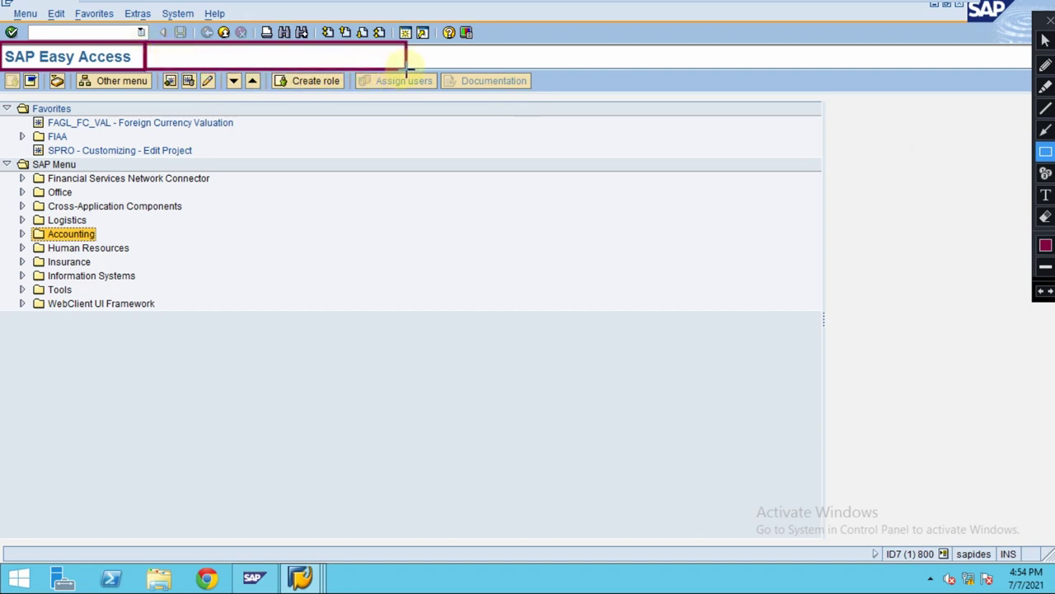
{"action": "key", "text": "Escape"}
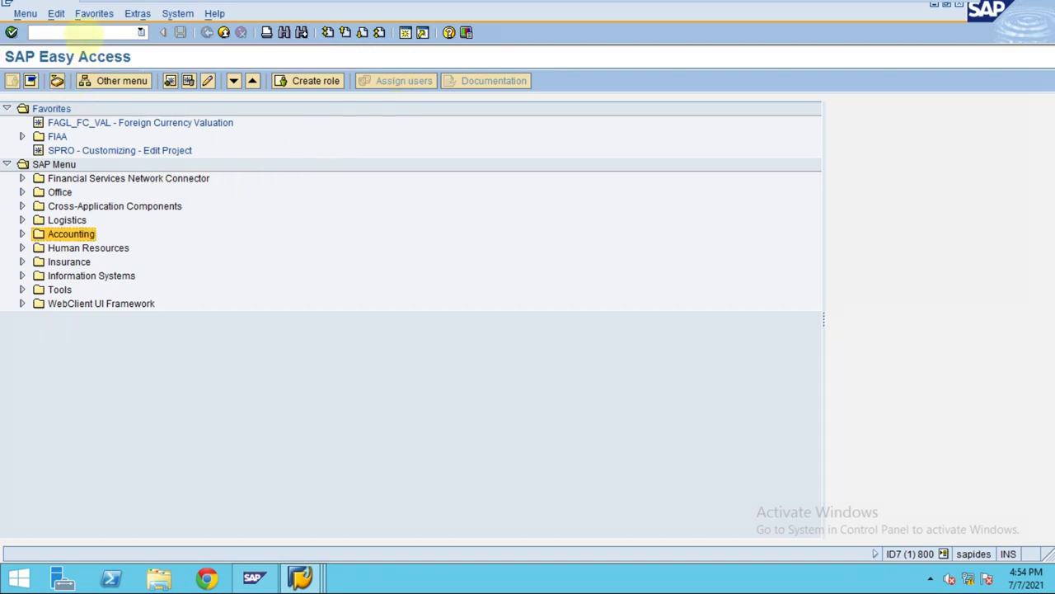
- Open the Asset Accounting Information System area menu with the transaction code fiaa
{"action": "type", "text": "fiaa"}
{"action": "key", "text": "Return"}
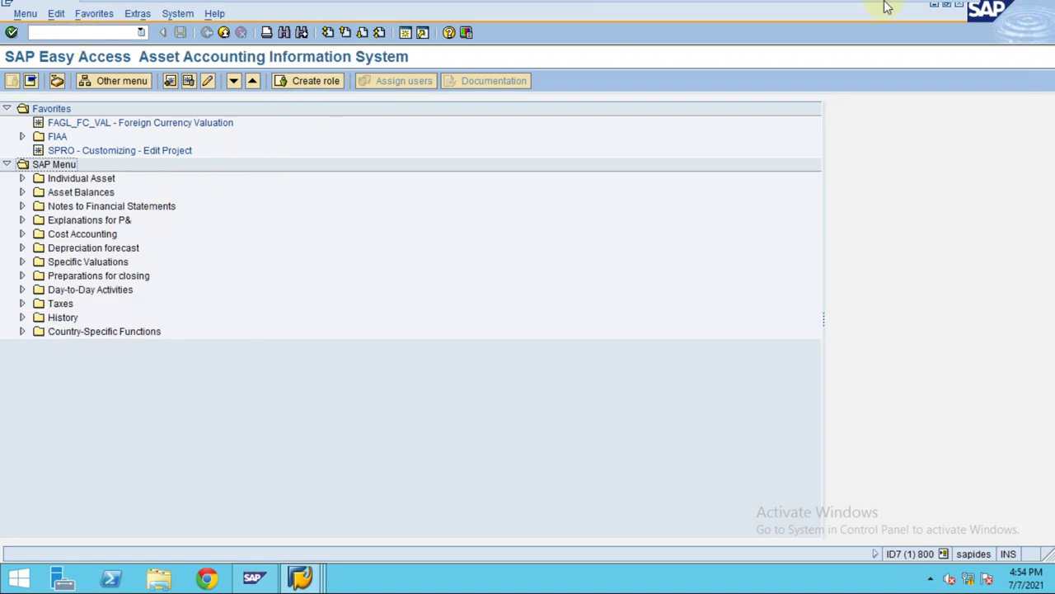
{"action": "mouse_move", "coordinate": [524, 4]}
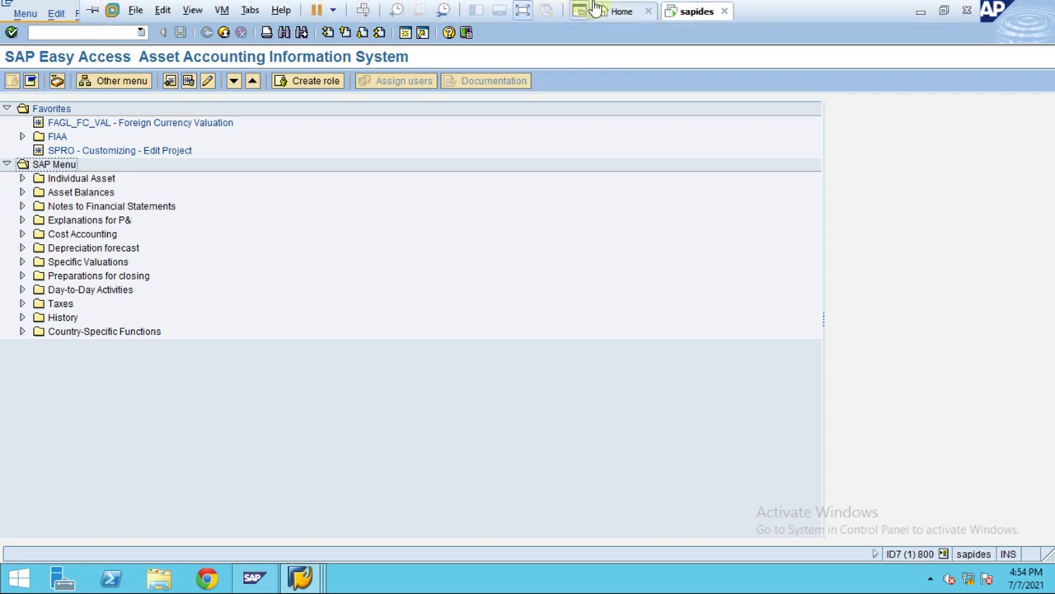
{"action": "mouse_move", "coordinate": [591, 8]}
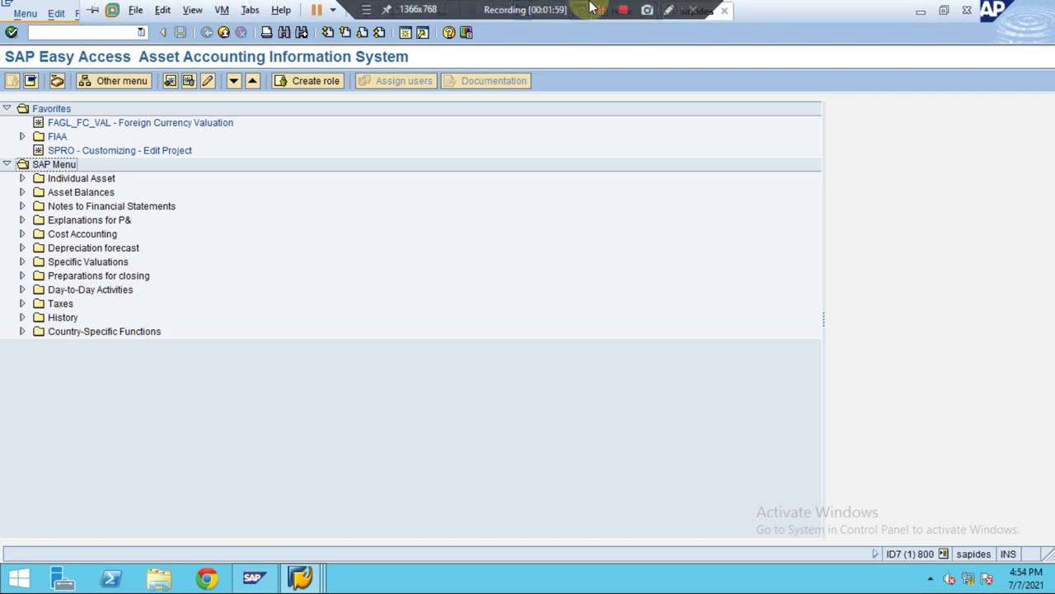
{"action": "left_click", "coordinate": [668, 10]}
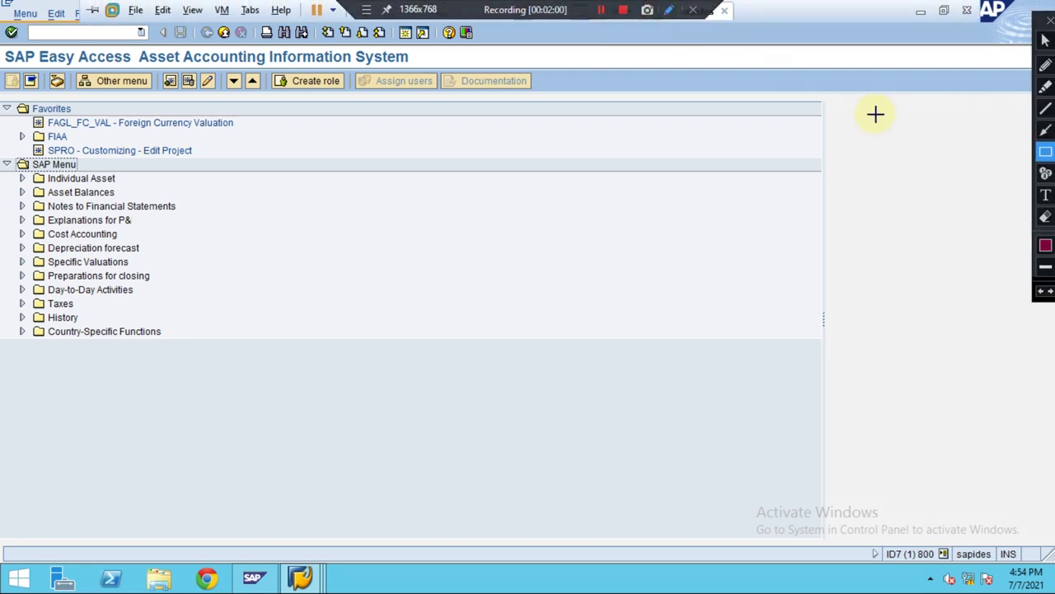
{"action": "left_click", "coordinate": [1046, 194]}
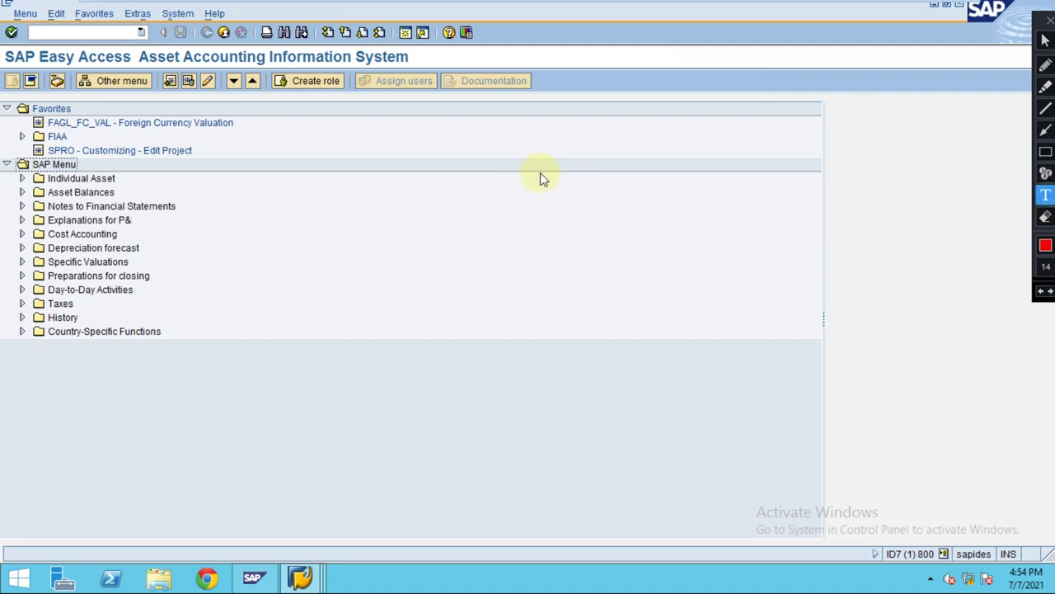
{"action": "left_click", "coordinate": [539, 148]}
{"action": "type", "text": "CODE :"}
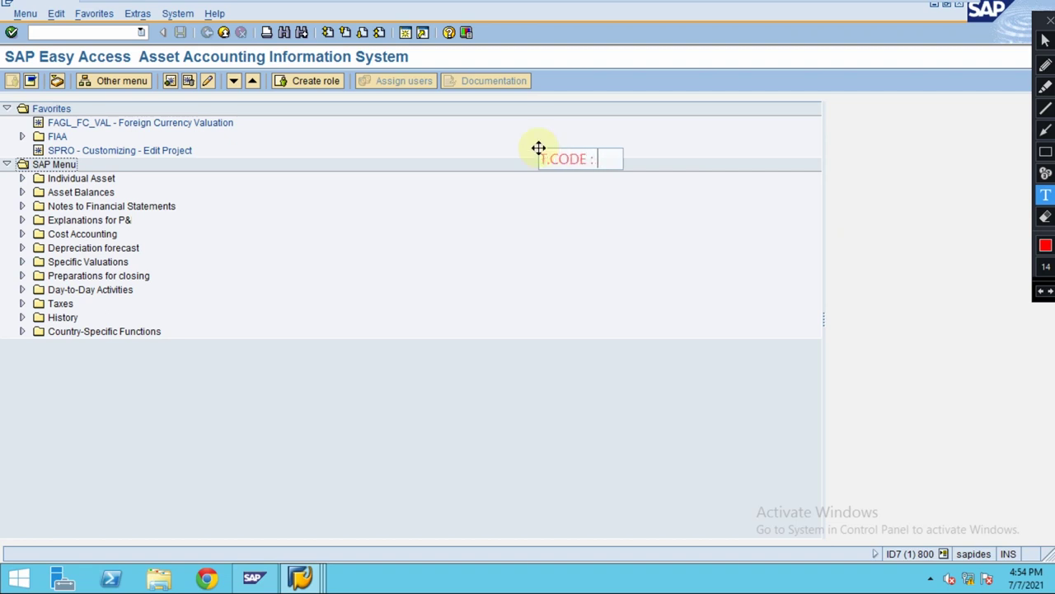
{"action": "type", "text": " FIAA"}
{"action": "key", "text": "Escape"}
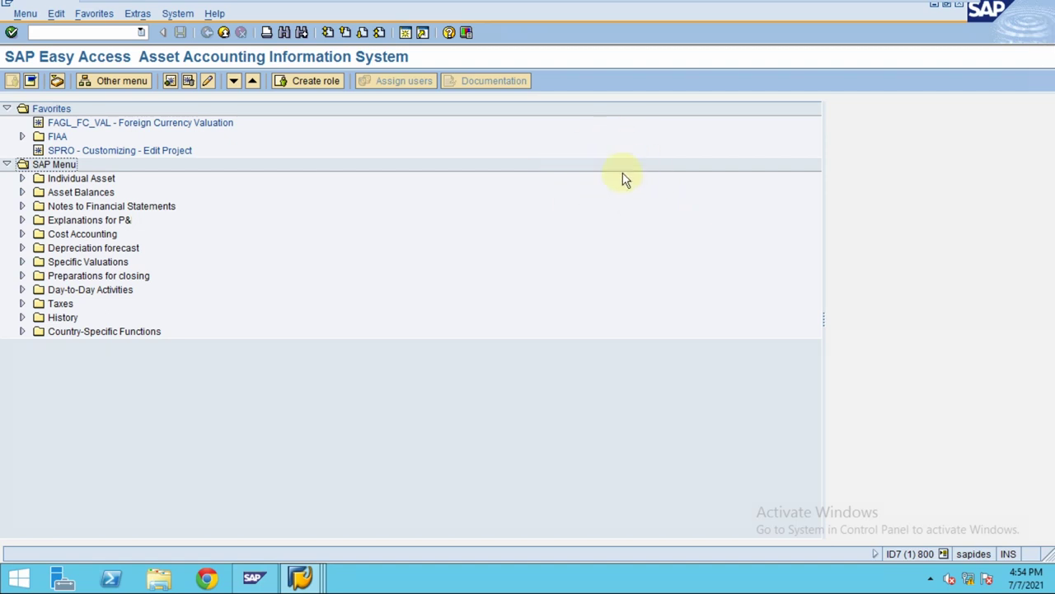
- Collapse Favorites and expand the Individual Asset folder to select AW01N - Asset Explorer
{"action": "left_click", "coordinate": [7, 109]}
{"action": "left_click", "coordinate": [21, 137]}
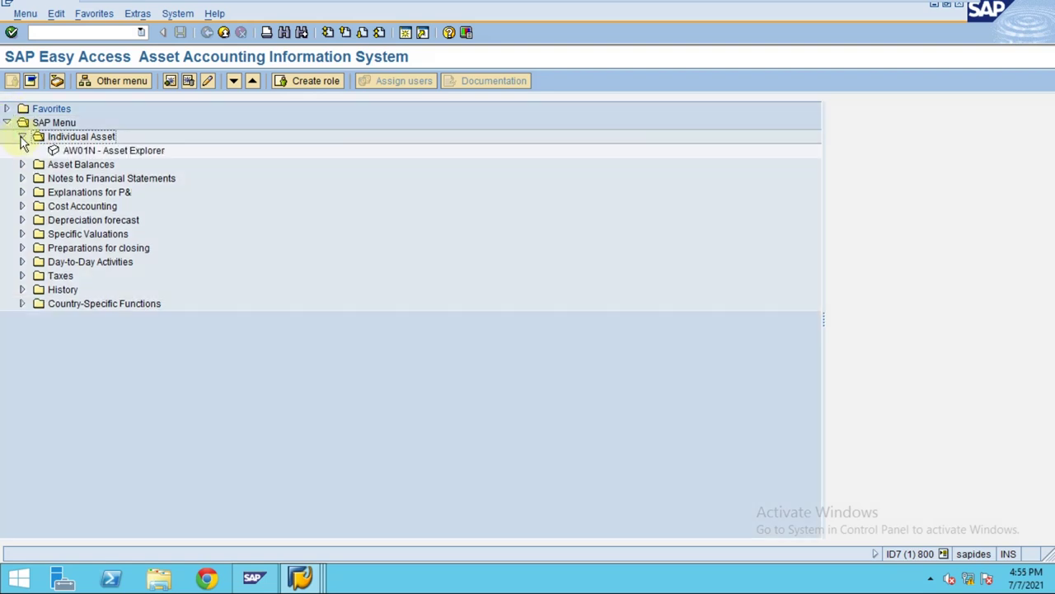
{"action": "left_click", "coordinate": [97, 151]}
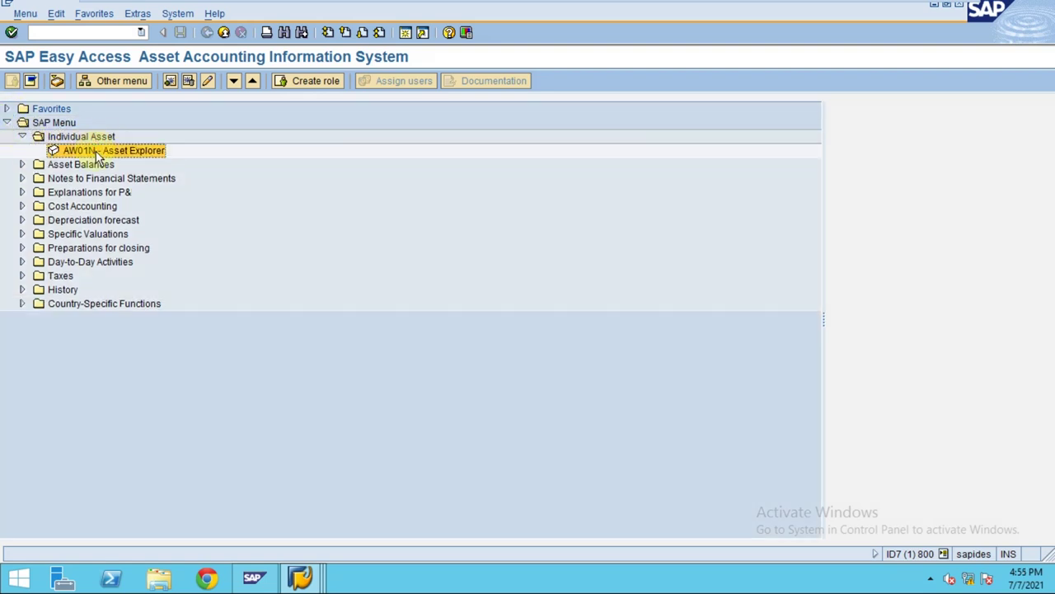
- Expand Asset Balances down to its balance list reports and go through those by asset number, asset class and business area
{"action": "left_click", "coordinate": [22, 165]}
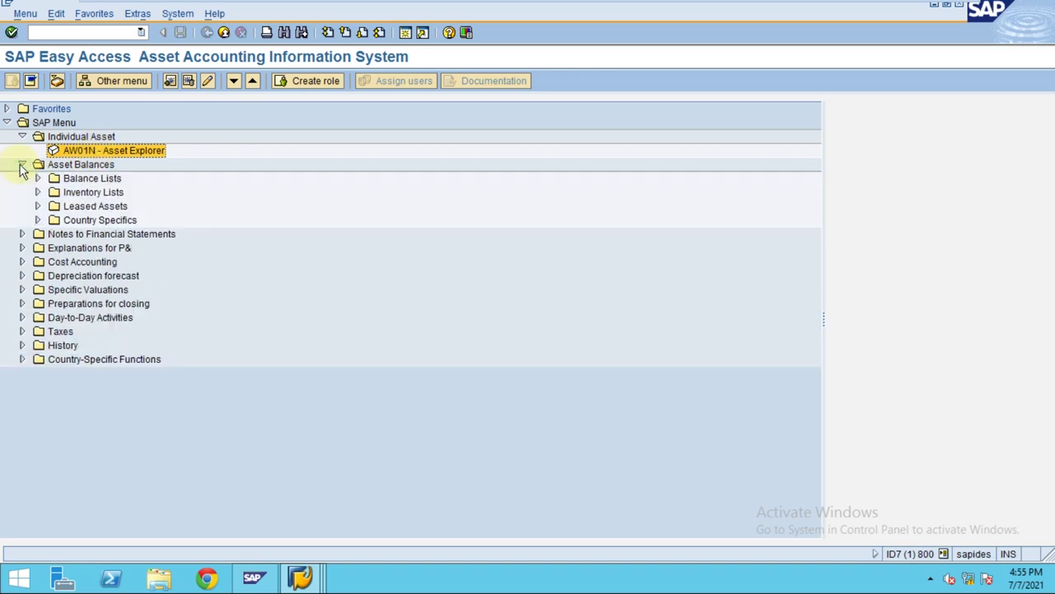
{"action": "left_click", "coordinate": [37, 178]}
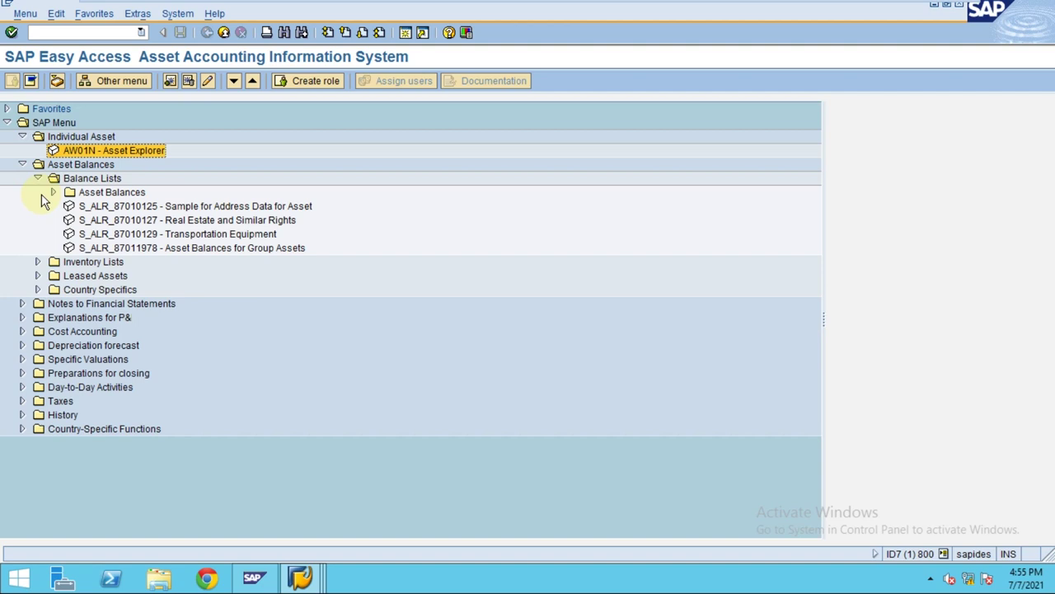
{"action": "left_click", "coordinate": [52, 193]}
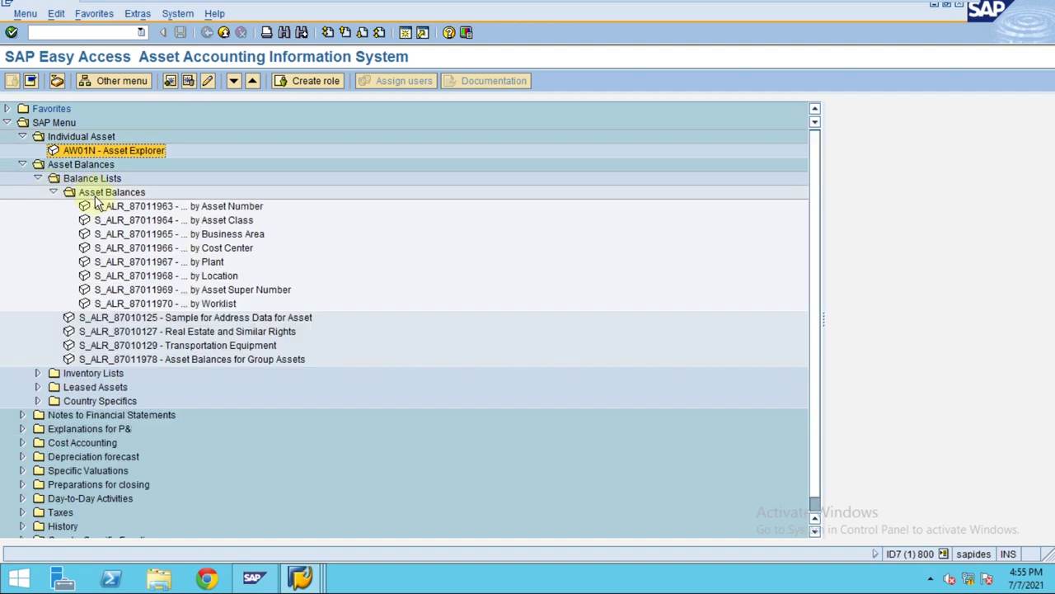
{"action": "left_click", "coordinate": [175, 208]}
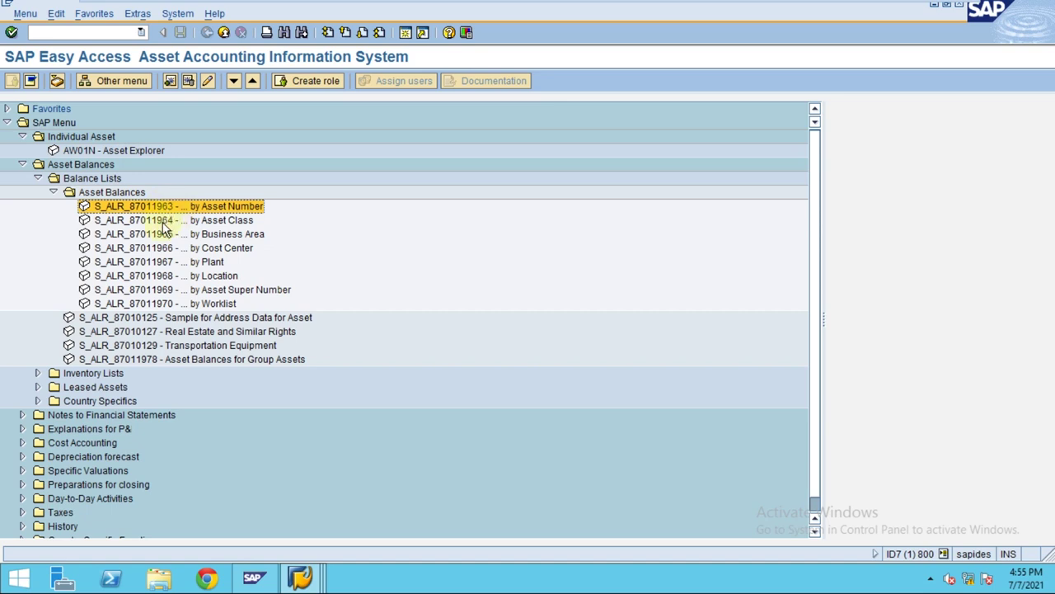
{"action": "left_click", "coordinate": [164, 223]}
{"action": "left_click", "coordinate": [165, 235]}
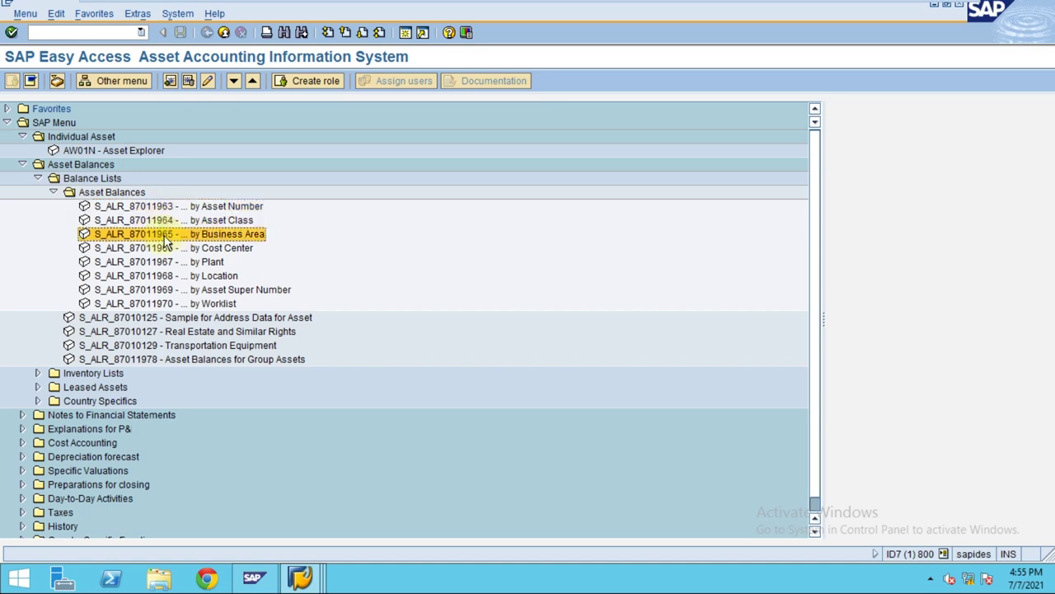
- Go through the remaining asset balance reports by cost center, plant, location, asset super number and worklist
{"action": "left_click", "coordinate": [165, 249]}
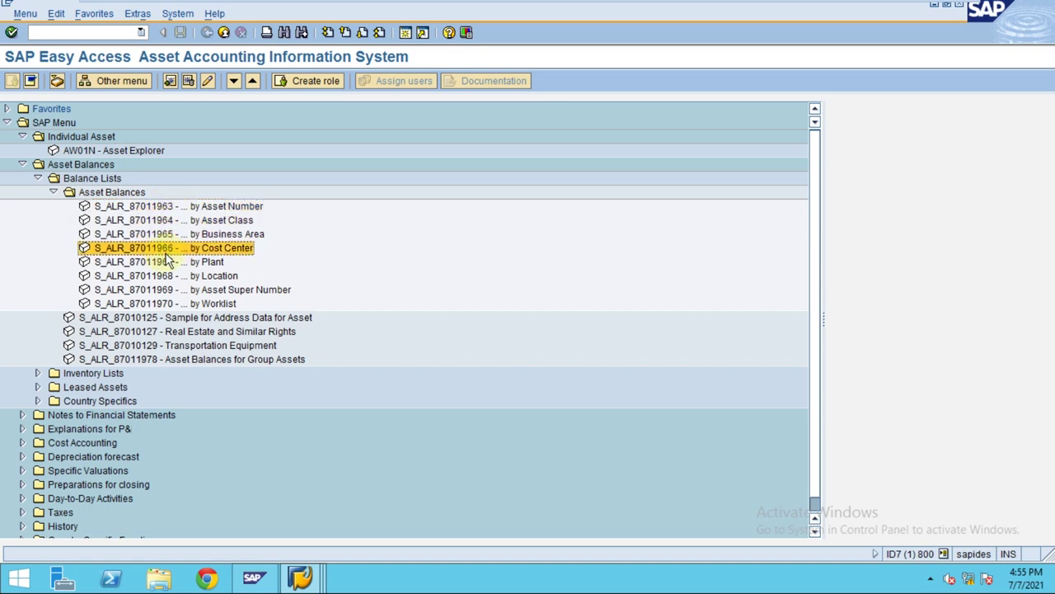
{"action": "left_click", "coordinate": [165, 264]}
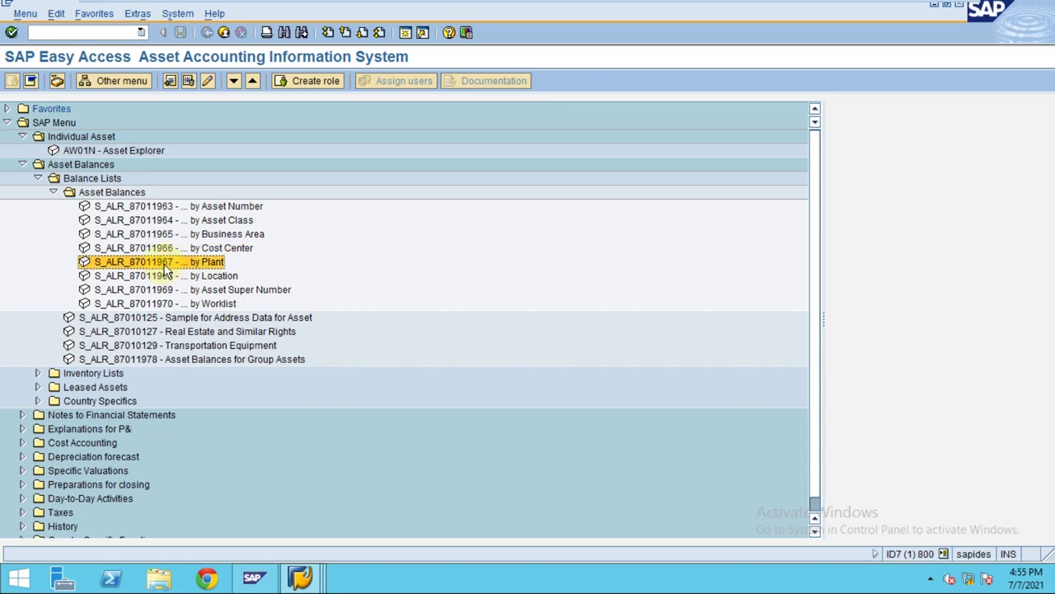
{"action": "left_click", "coordinate": [168, 279]}
{"action": "left_click", "coordinate": [169, 290]}
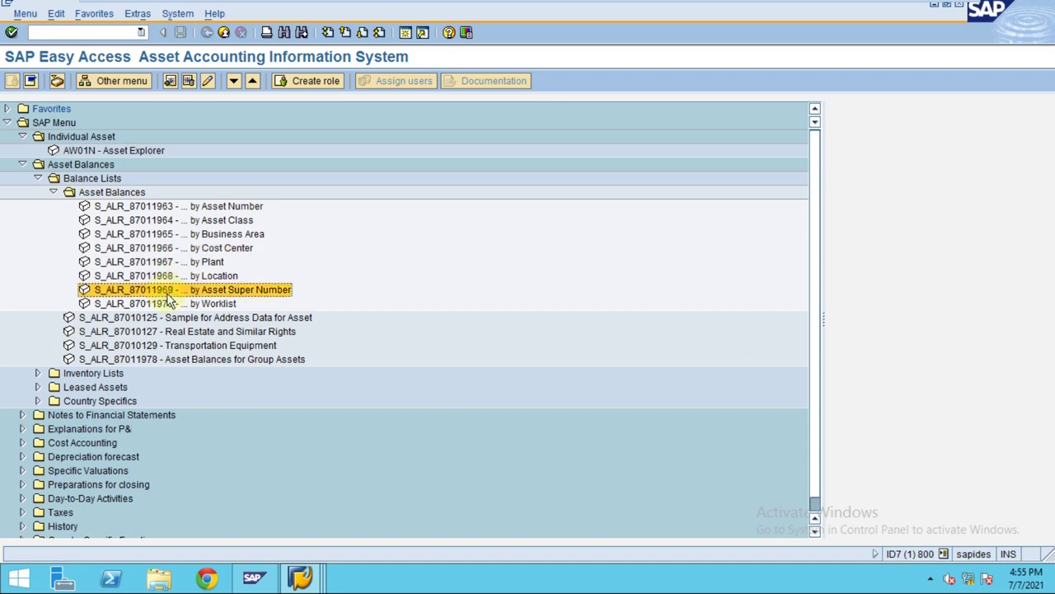
{"action": "left_click", "coordinate": [170, 304]}
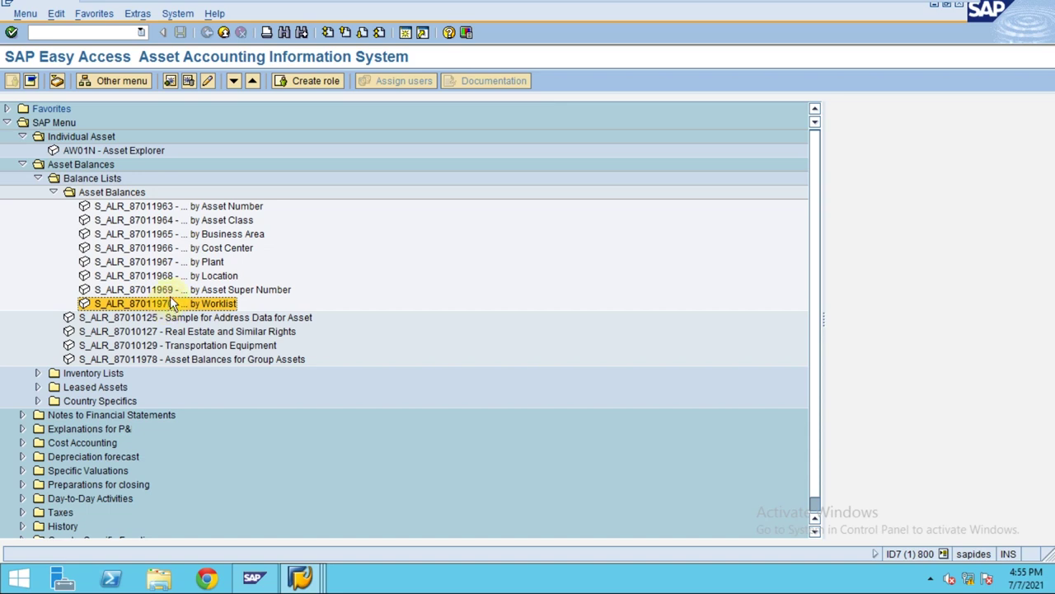
- Open S_ALR_87011963, asset balances by asset number, and arrange its window side by side with the second SAP Easy Access session
{"action": "double_click", "coordinate": [159, 208]}
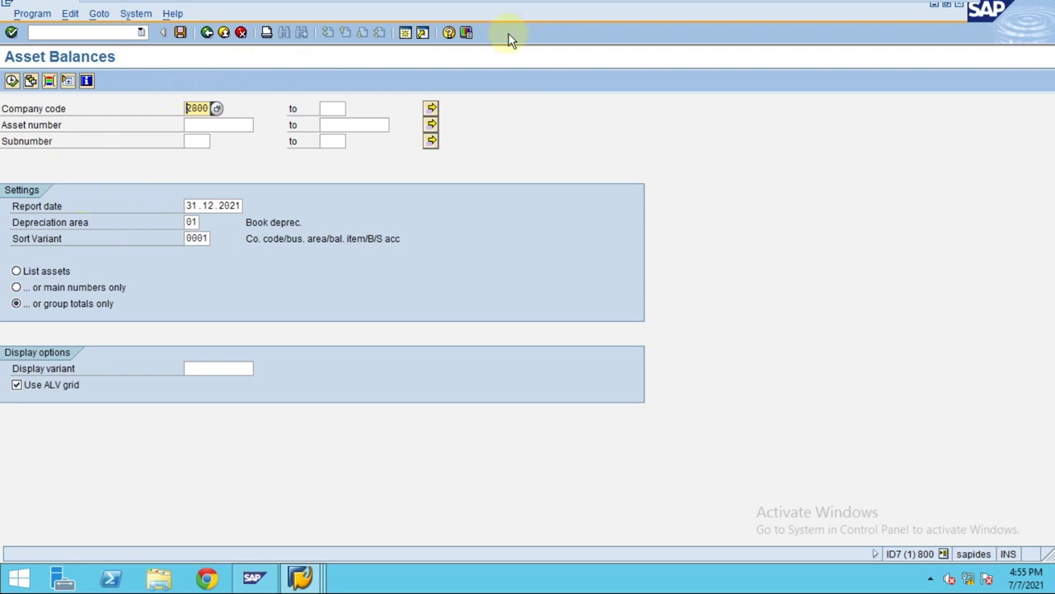
{"action": "left_click_drag", "start_coordinate": [466, 29], "coordinate": [1054, 140]}
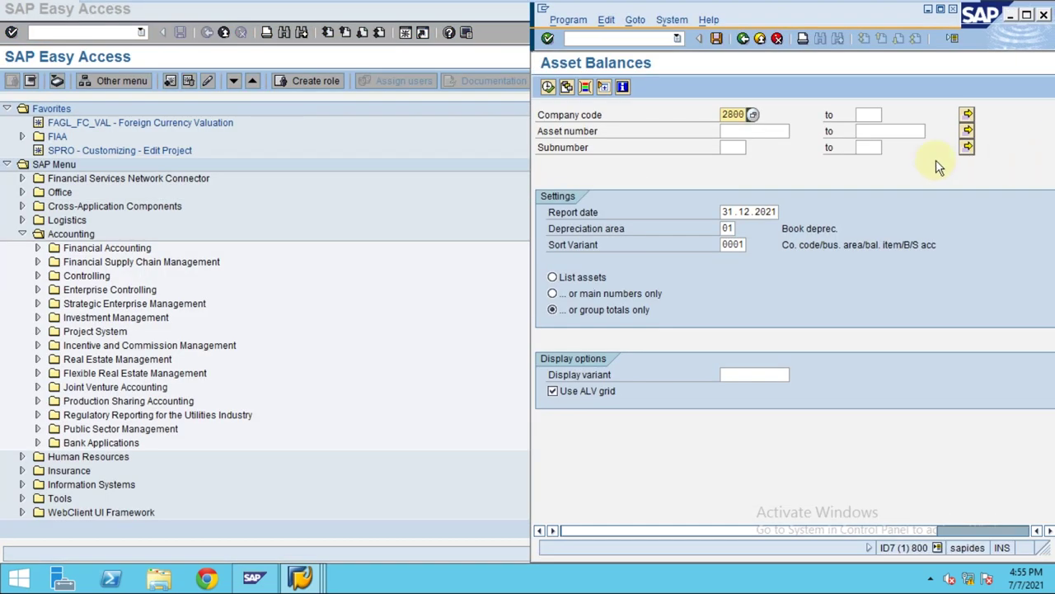
{"action": "left_click", "coordinate": [342, 12]}
{"action": "left_click_drag", "start_coordinate": [431, 12], "coordinate": [4, 160]}
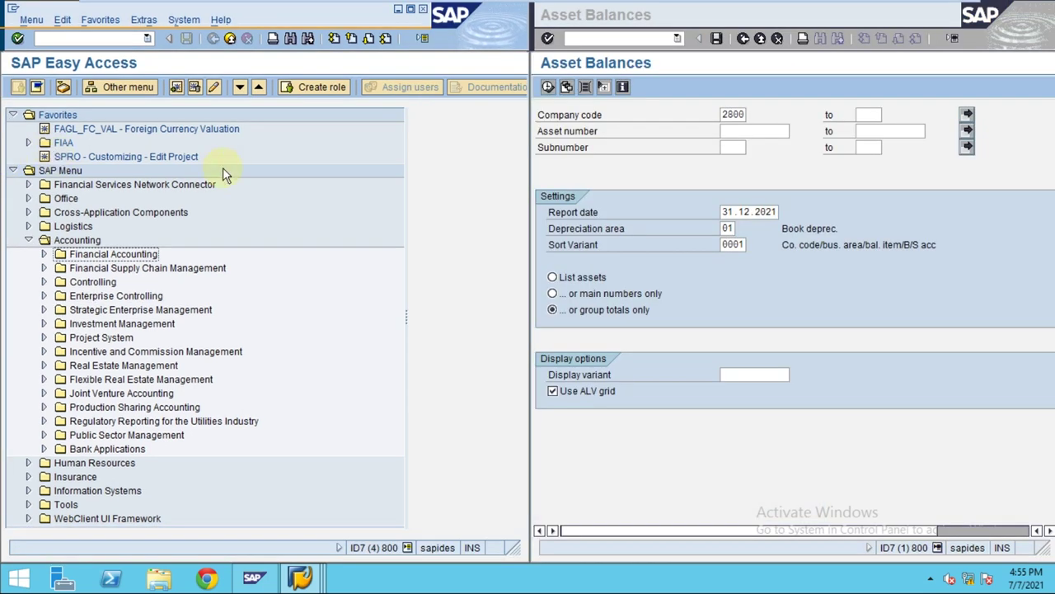
- In the second session, collapse Accounting and open the Asset Accounting Information System area menu with the previously used transaction code
{"action": "left_click", "coordinate": [28, 240]}
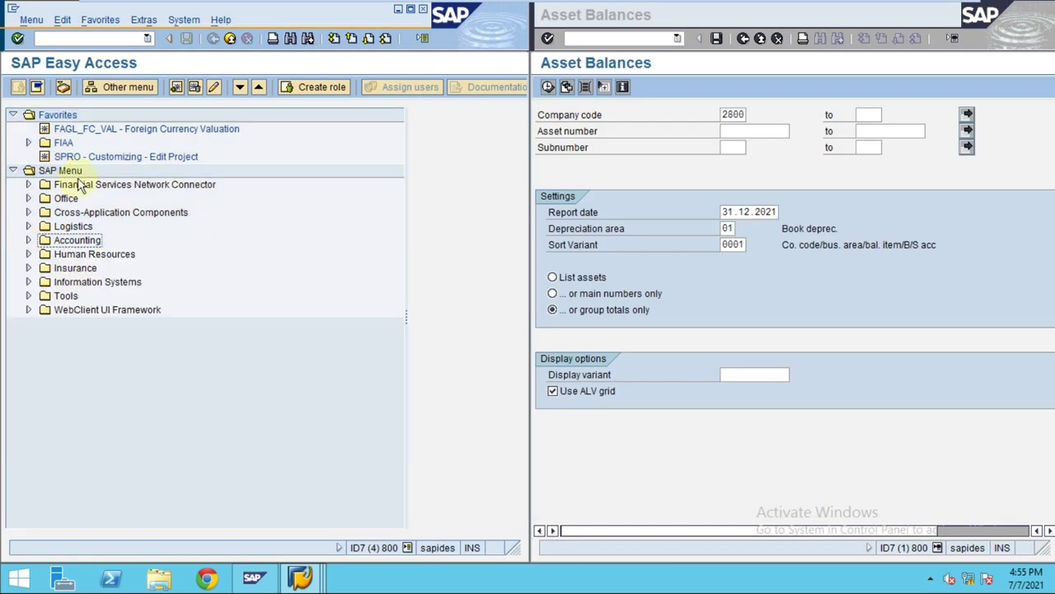
{"action": "left_click", "coordinate": [131, 40]}
{"action": "left_click", "coordinate": [91, 62]}
{"action": "key", "text": "Return"}
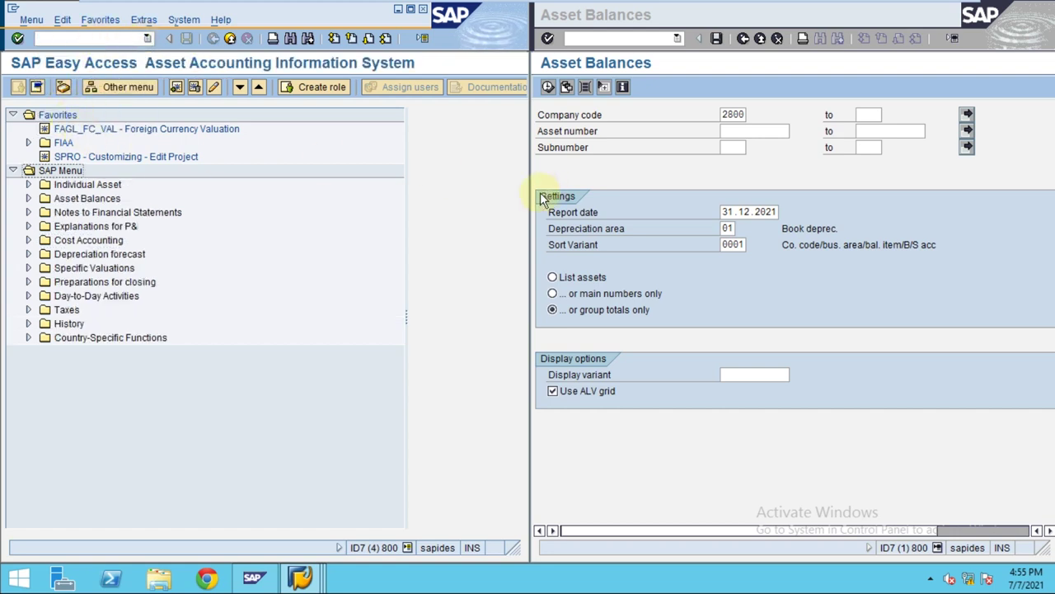
- Collapse Favorites and expand Asset Balances down to the reports under Balance Lists, selecting S_ALR_87011964 by Asset Class
{"action": "left_click", "coordinate": [13, 115]}
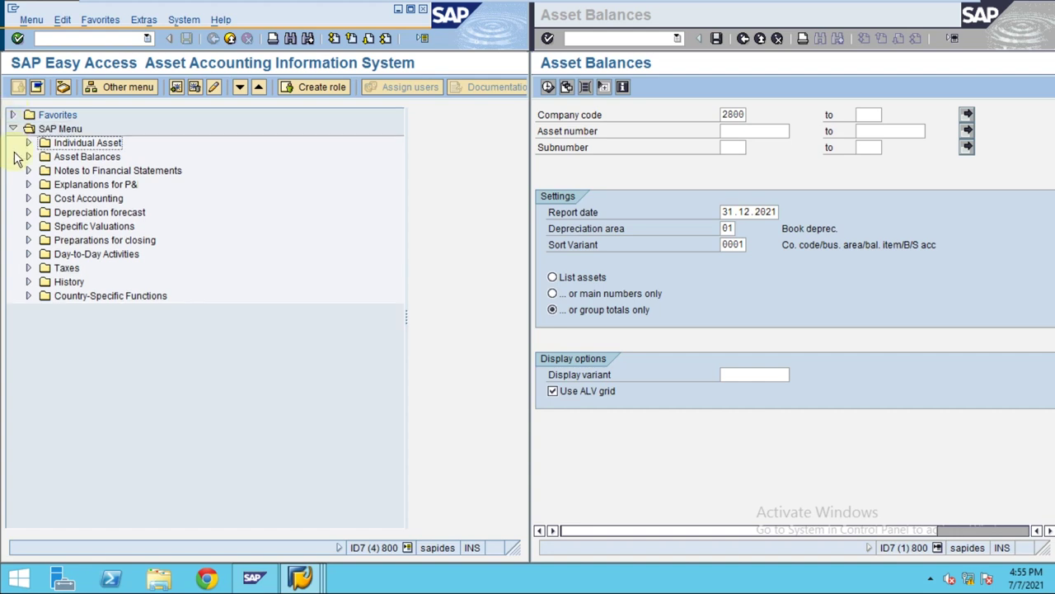
{"action": "left_click", "coordinate": [28, 157]}
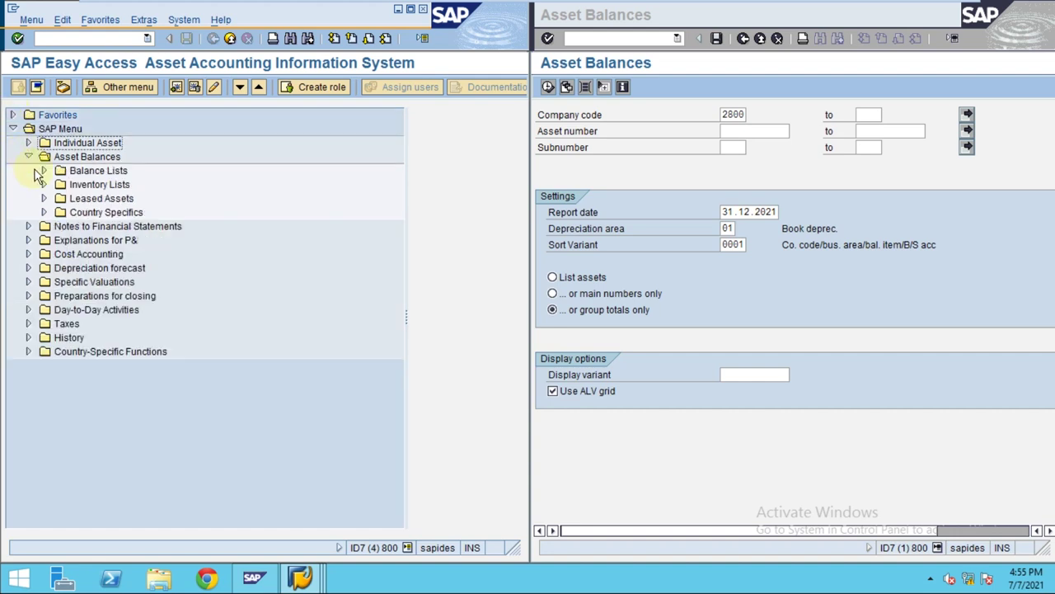
{"action": "left_click", "coordinate": [43, 170]}
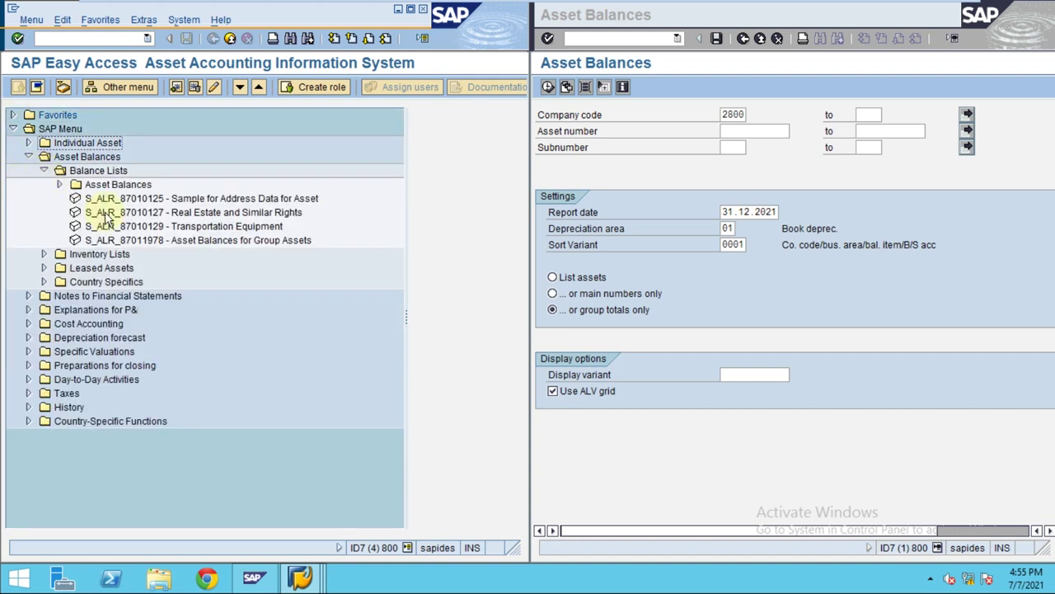
{"action": "left_click", "coordinate": [59, 184]}
{"action": "left_click", "coordinate": [198, 213]}
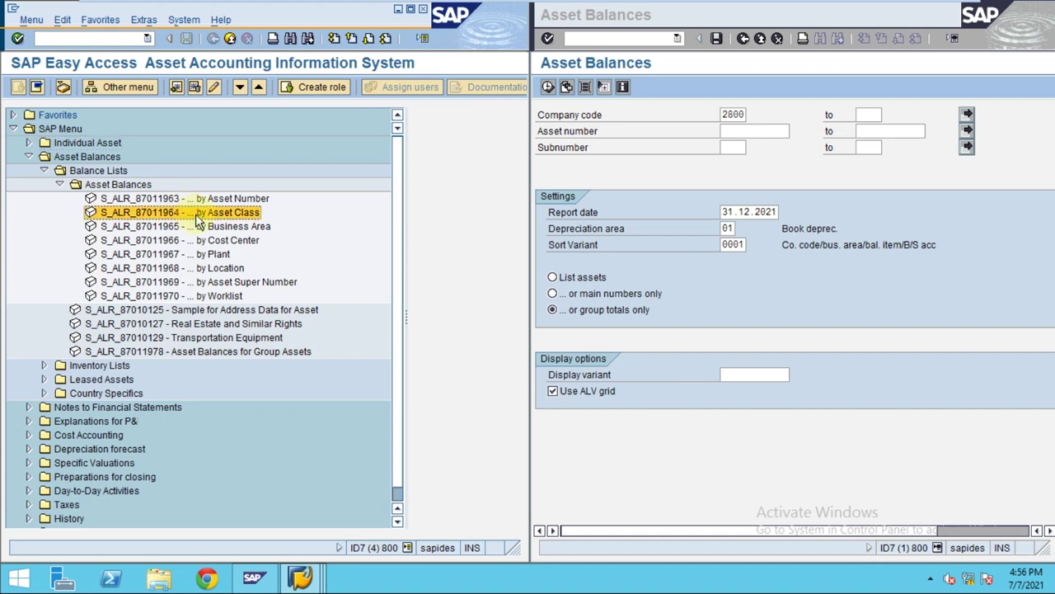
- Leave the asset number report, open S_ALR_87011964 by Asset Class in the same session and go to its Asset class field
{"action": "left_click", "coordinate": [599, 127]}
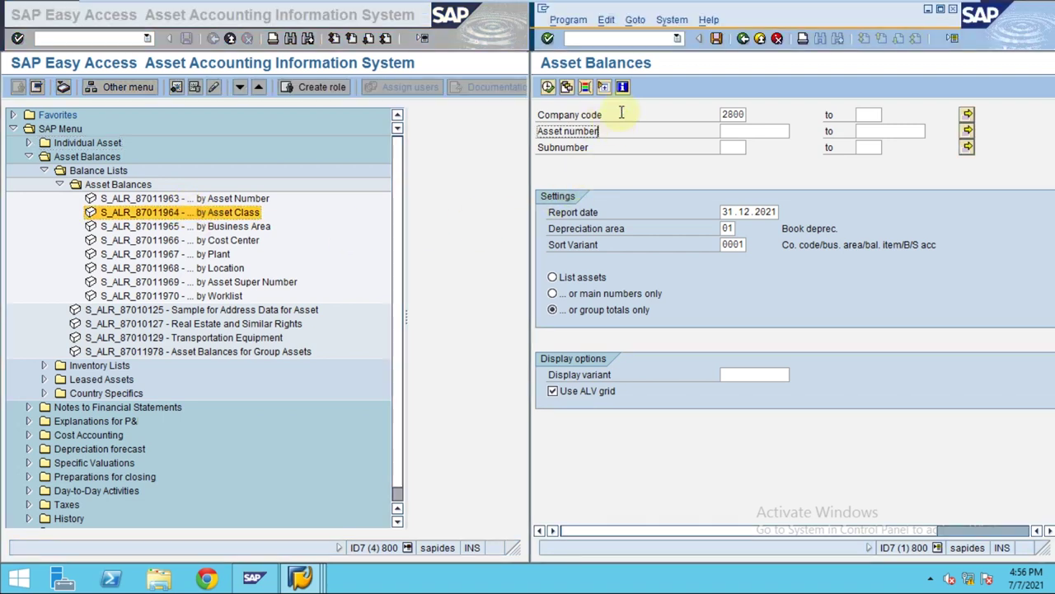
{"action": "left_click", "coordinate": [743, 39]}
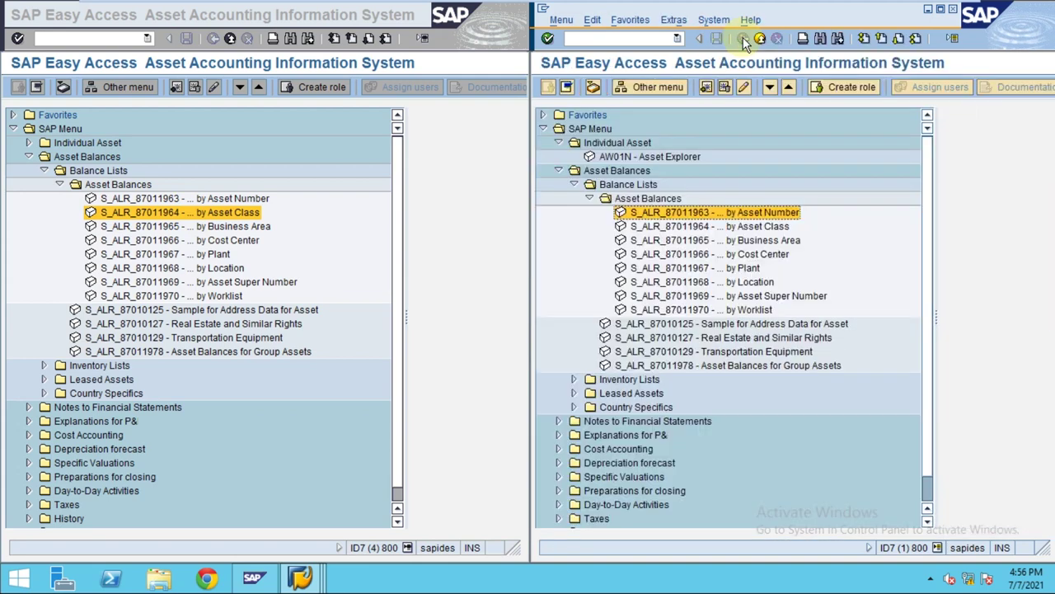
{"action": "double_click", "coordinate": [705, 227]}
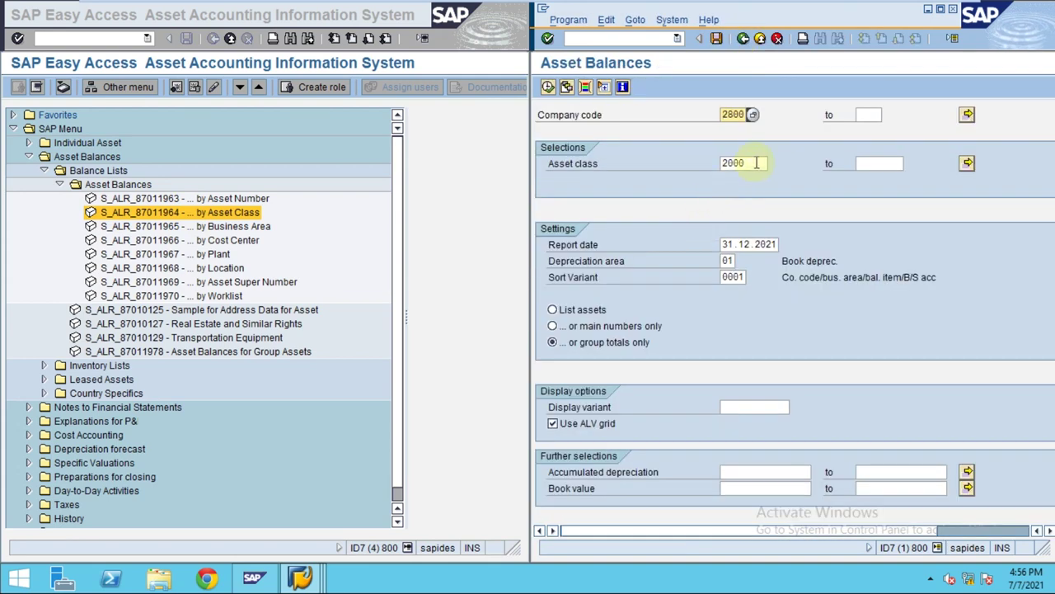
{"action": "left_click", "coordinate": [757, 162]}
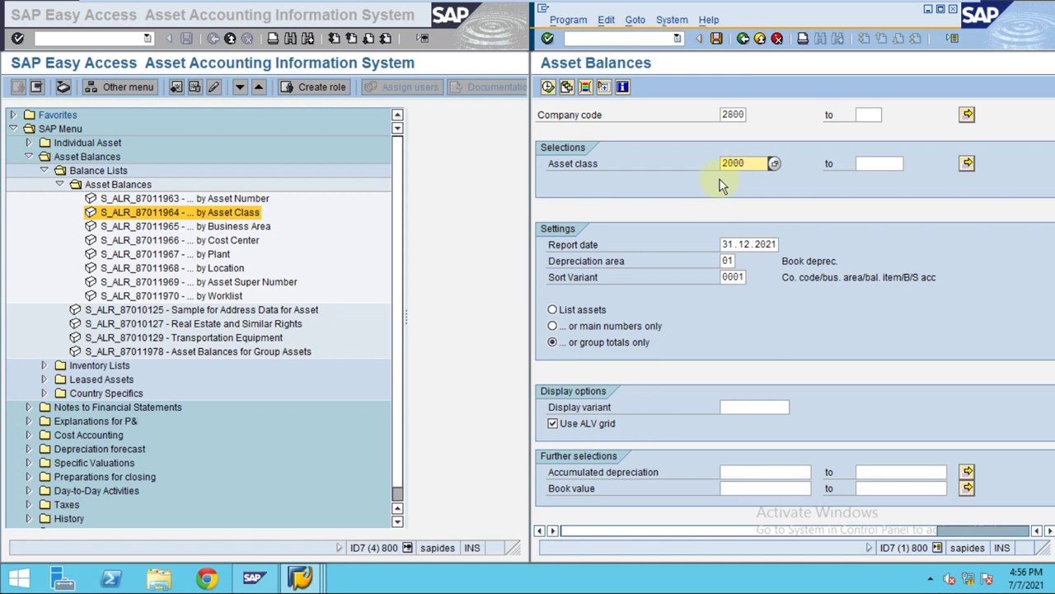
{"action": "mouse_move", "coordinate": [837, 6]}
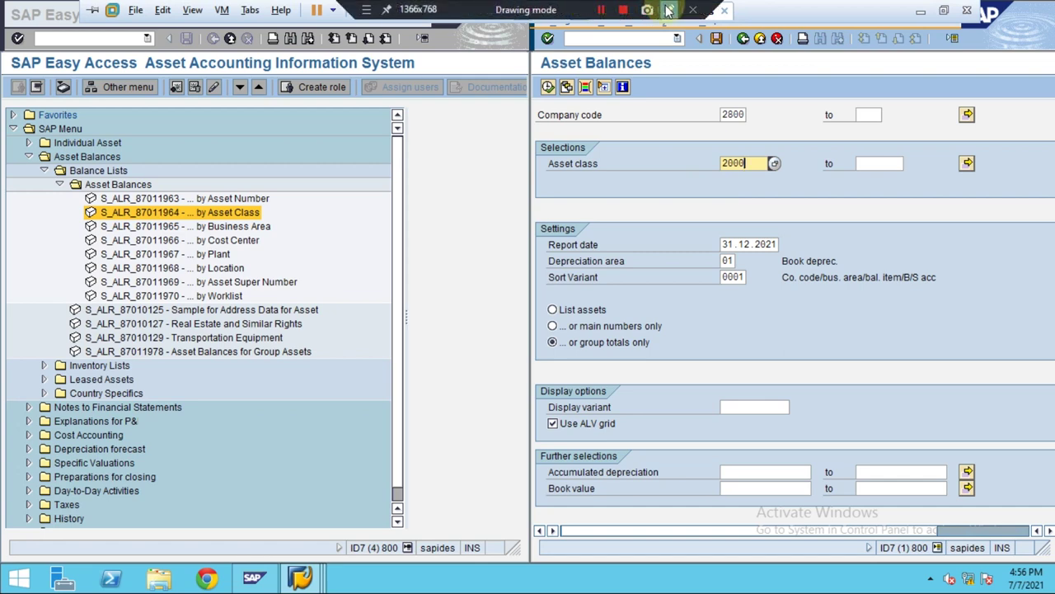
{"action": "left_click", "coordinate": [669, 10]}
{"action": "key", "text": "r"}
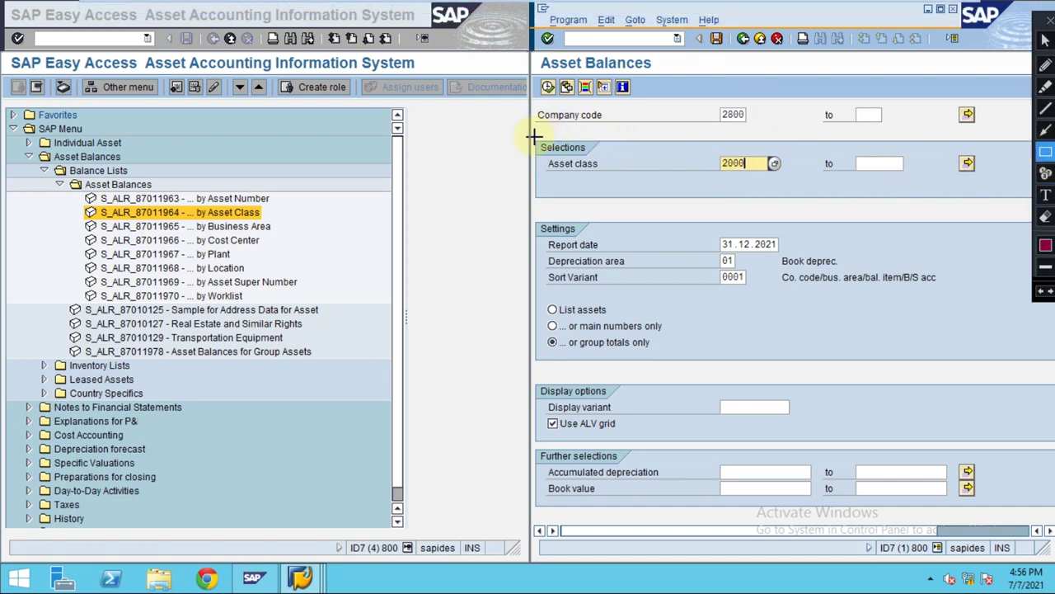
{"action": "mouse_move", "coordinate": [531, 133]}
{"action": "left_mouse_down"}
{"action": "mouse_move", "coordinate": [909, 200]}
{"action": "mouse_move", "coordinate": [990, 204]}
{"action": "left_mouse_up"}
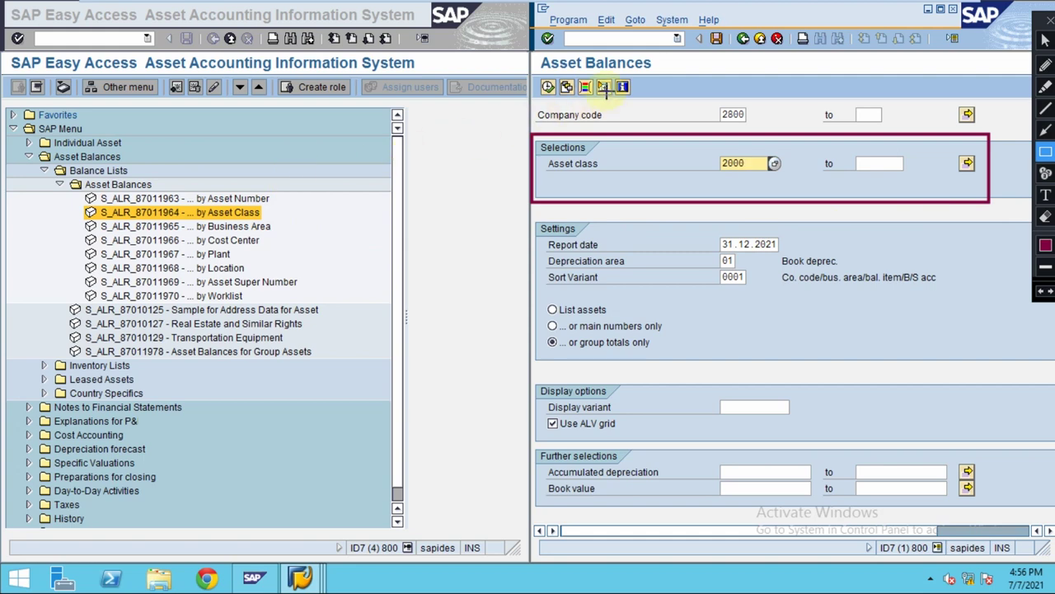
{"action": "left_click_drag", "start_coordinate": [594, 78], "coordinate": [611, 96]}
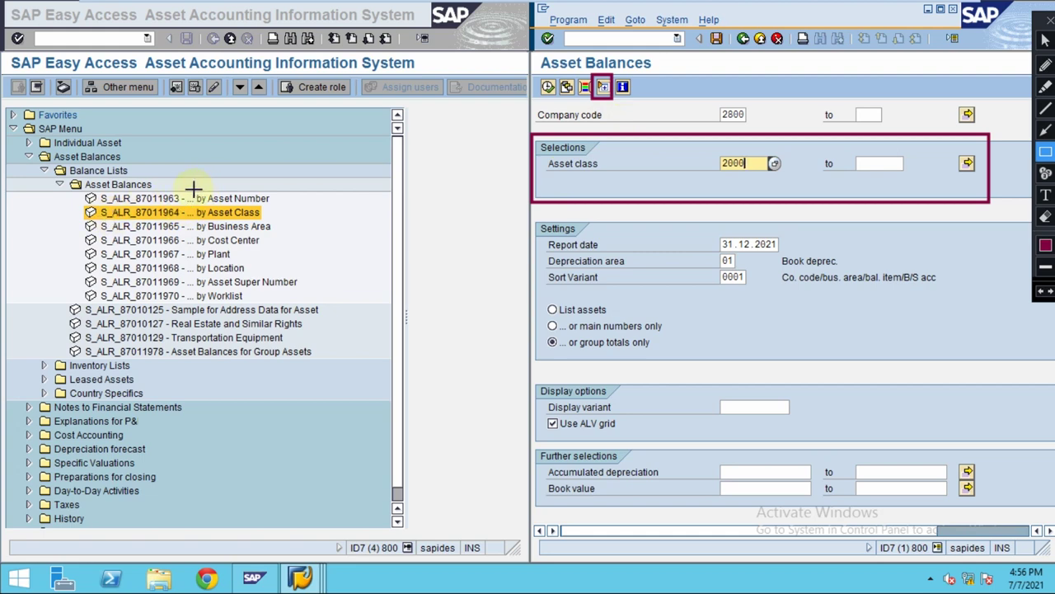
{"action": "mouse_move", "coordinate": [191, 185]}
{"action": "left_mouse_down"}
{"action": "mouse_move", "coordinate": [274, 289]}
{"action": "mouse_move", "coordinate": [273, 300]}
{"action": "mouse_move", "coordinate": [301, 304]}
{"action": "left_mouse_up"}
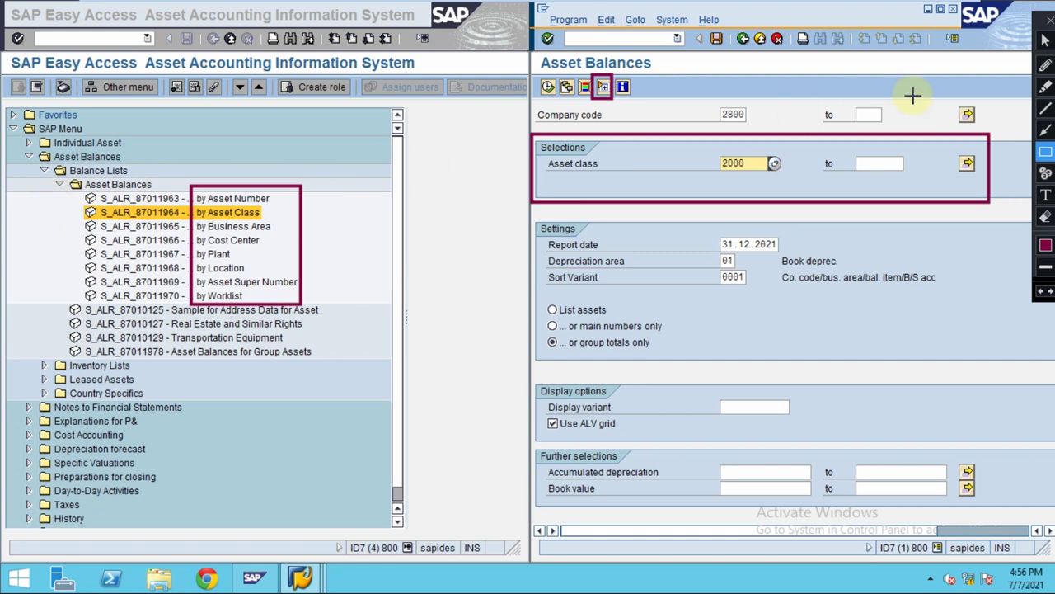
{"action": "left_click", "coordinate": [1046, 130]}
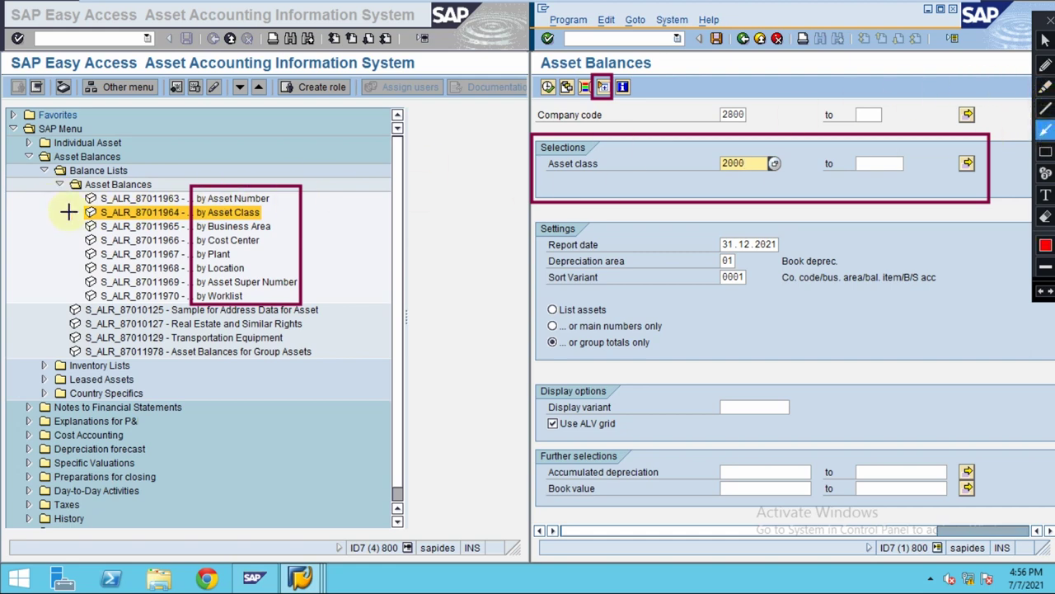
{"action": "mouse_move", "coordinate": [21, 198]}
{"action": "left_mouse_down"}
{"action": "mouse_move", "coordinate": [78, 197]}
{"action": "mouse_move", "coordinate": [62, 213]}
{"action": "mouse_move", "coordinate": [79, 212]}
{"action": "left_mouse_up"}
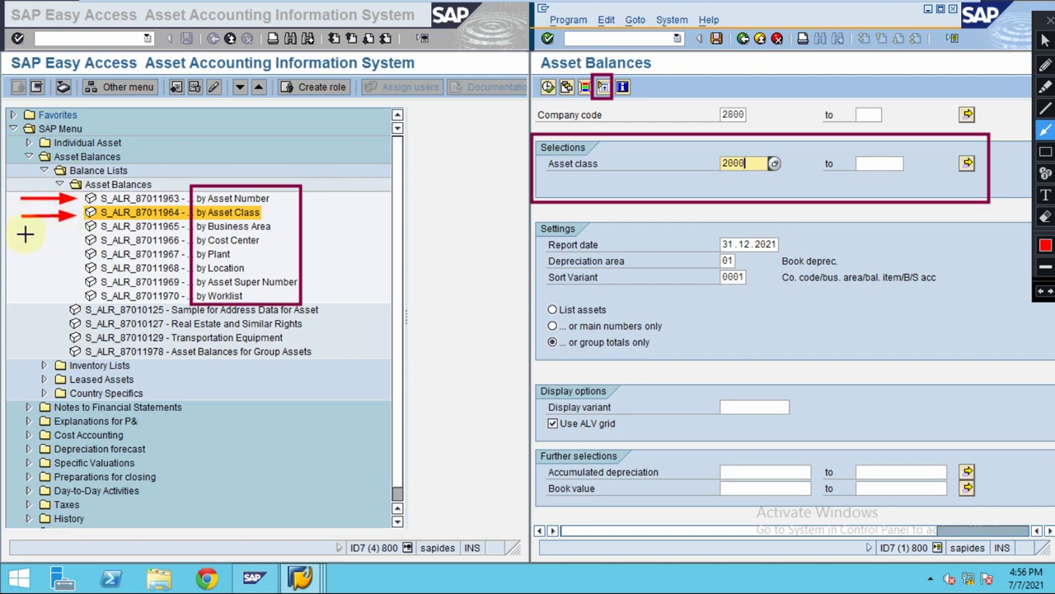
{"action": "left_click_drag", "start_coordinate": [25, 234], "coordinate": [83, 229]}
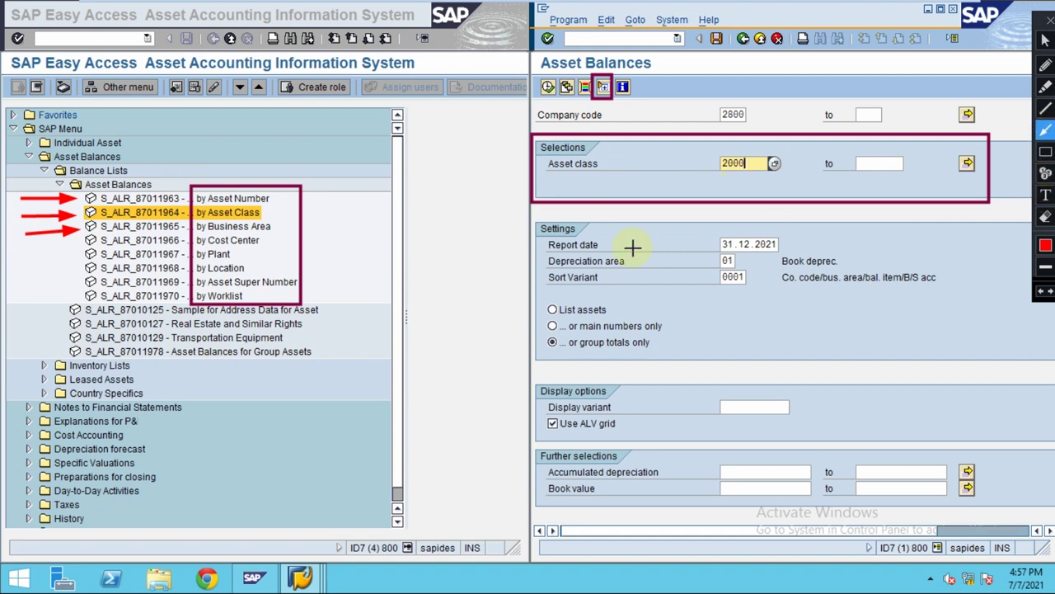
{"action": "mouse_move", "coordinate": [642, 195]}
{"action": "left_mouse_down"}
{"action": "mouse_move", "coordinate": [601, 184]}
{"action": "mouse_move", "coordinate": [591, 167]}
{"action": "mouse_move", "coordinate": [598, 174]}
{"action": "left_mouse_up"}
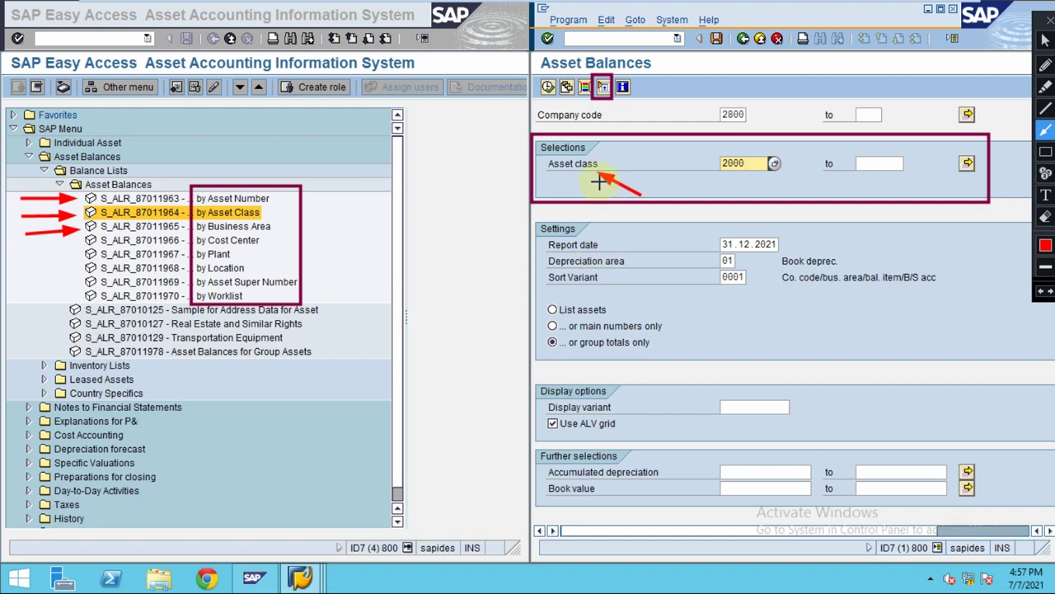
{"action": "key", "text": "Escape"}
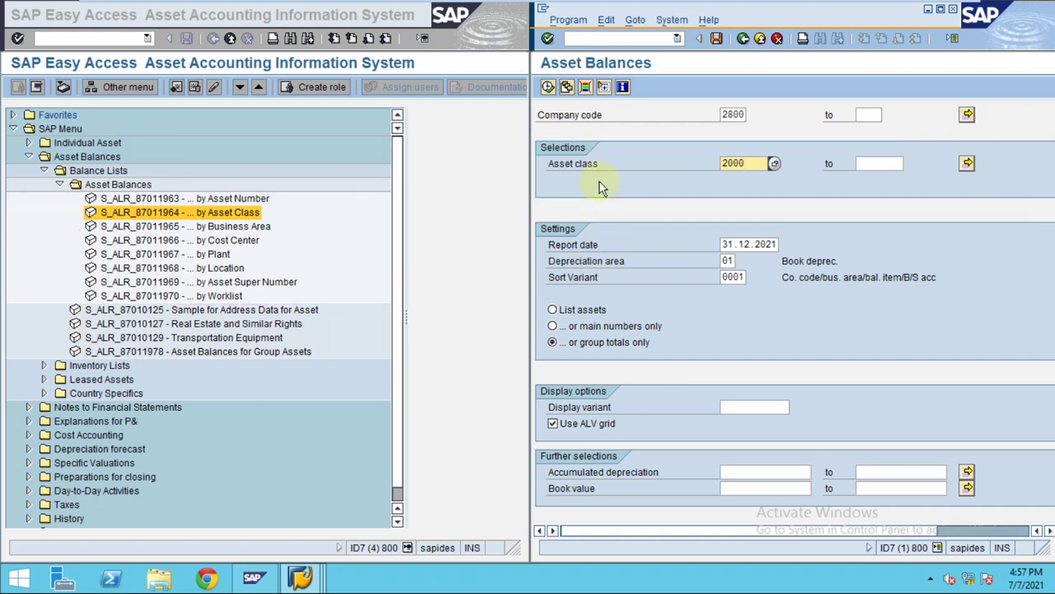
- Switch from the asset class report to S_ALR_87011965 by Business Area and show all of its selection fields
{"action": "left_click", "coordinate": [743, 39]}
{"action": "left_click", "coordinate": [683, 240]}
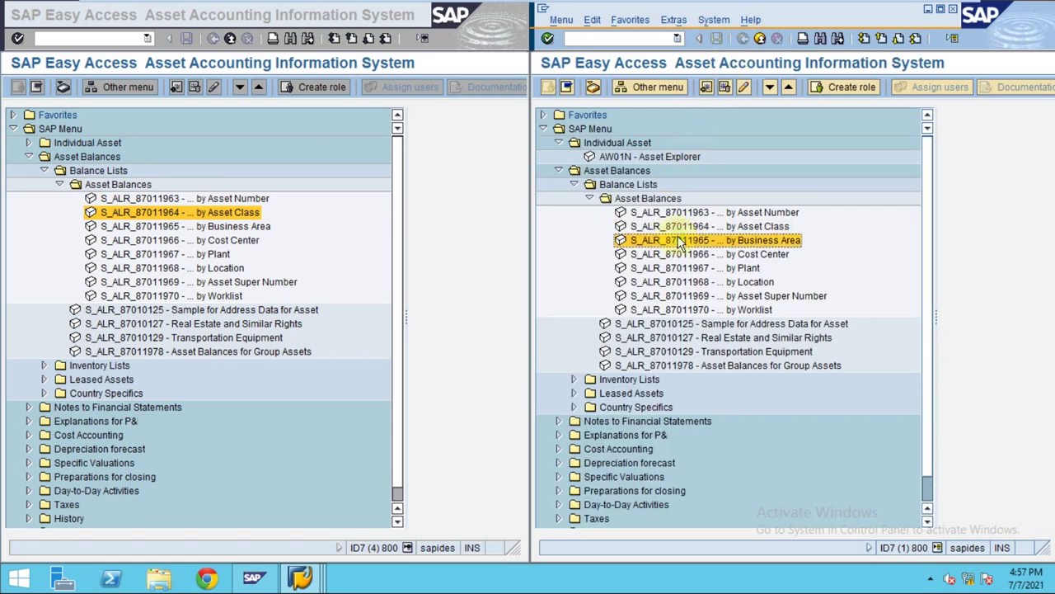
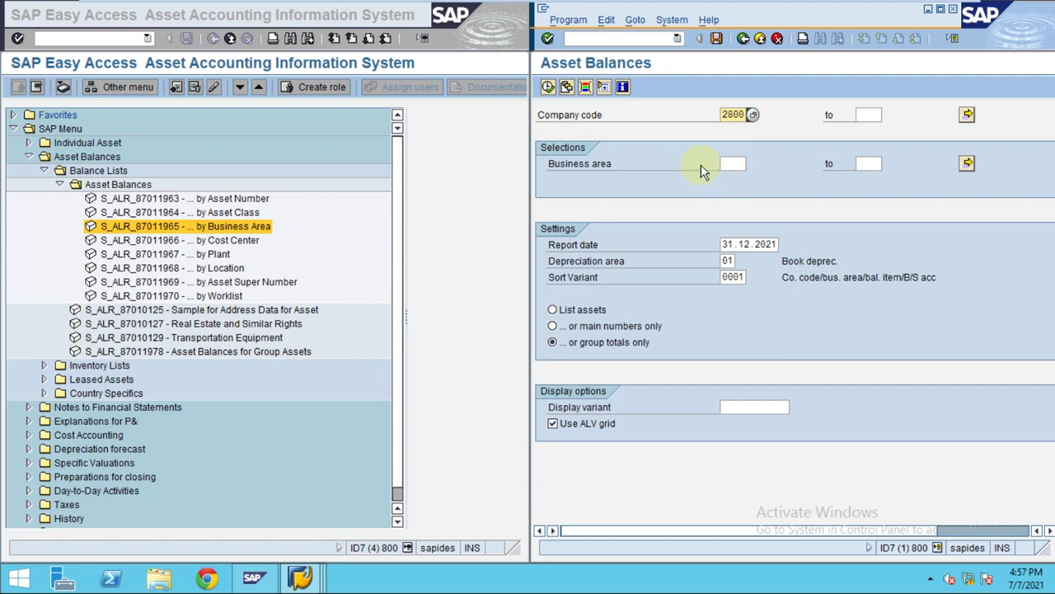
{"action": "left_click", "coordinate": [605, 87]}
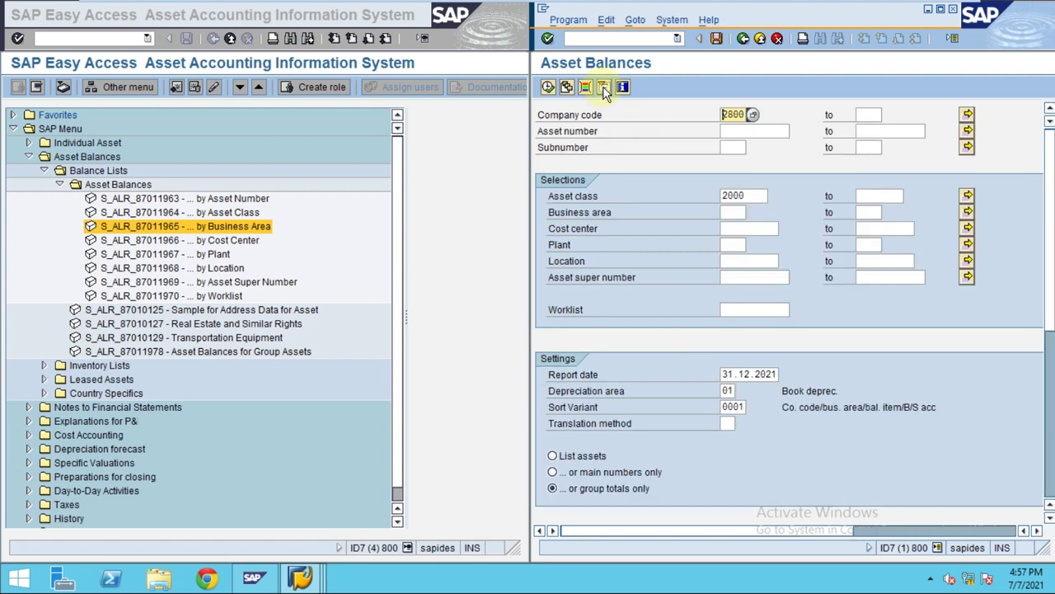
{"action": "mouse_move", "coordinate": [935, 8]}
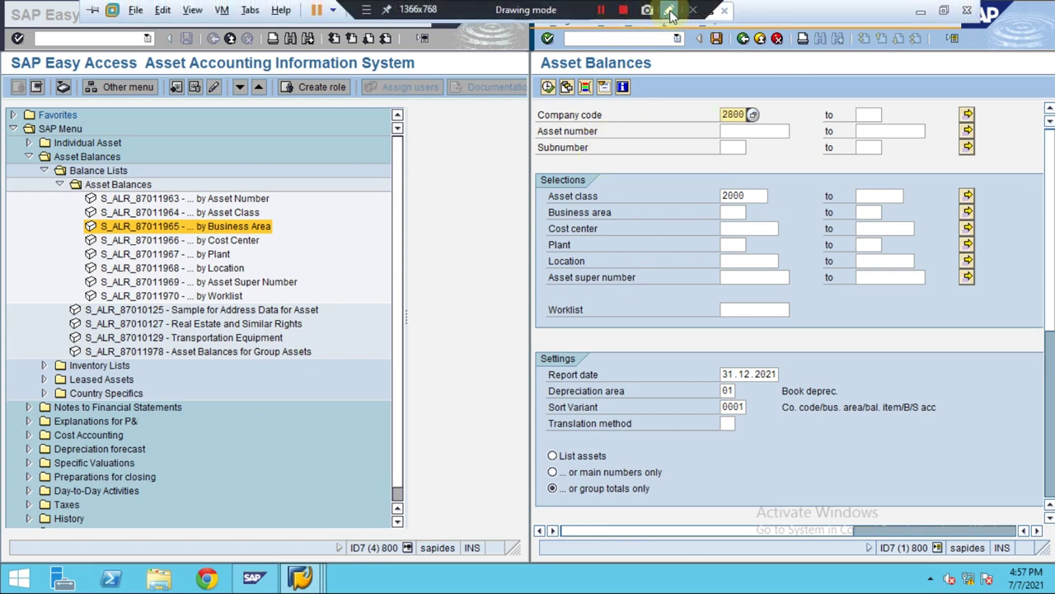
{"action": "left_click", "coordinate": [670, 14]}
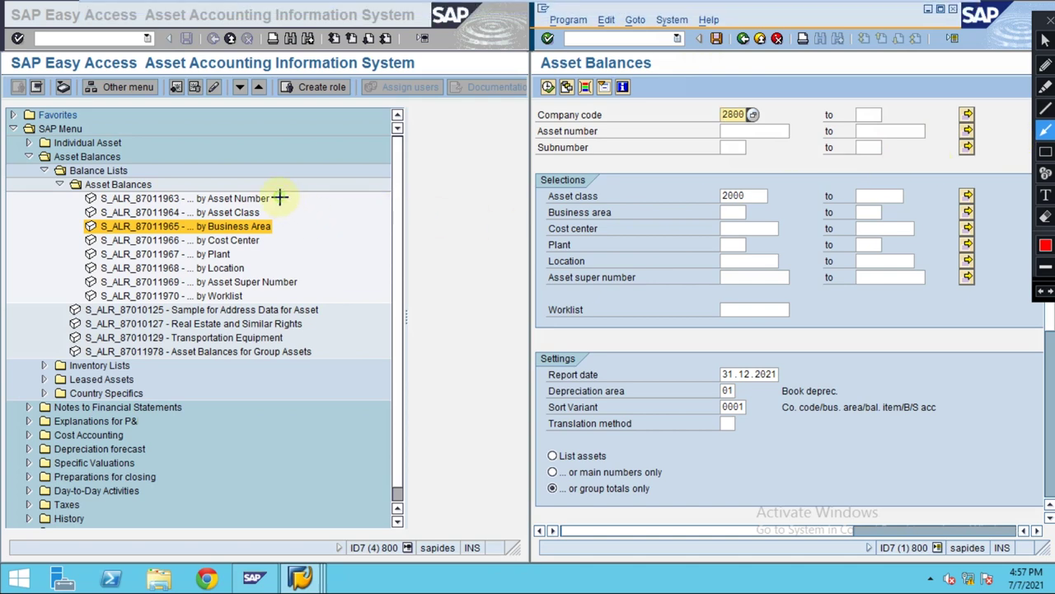
{"action": "left_click_drag", "start_coordinate": [280, 198], "coordinate": [540, 196]}
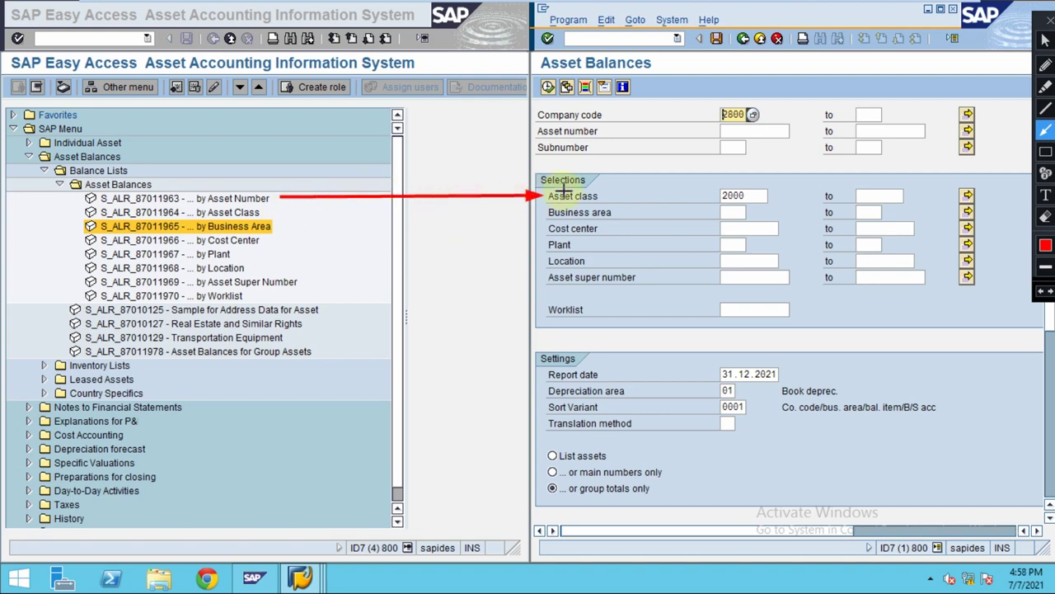
{"action": "key", "text": "Escape"}
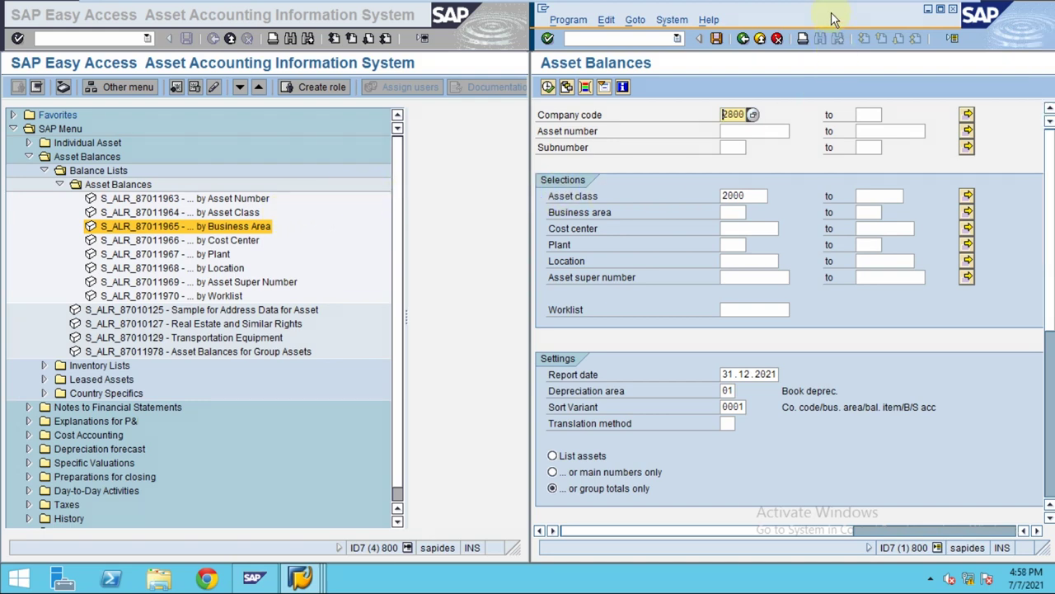
- Leave the business area report's selection screen and return to the Asset Accounting Information System menu
{"action": "left_click", "coordinate": [743, 39]}
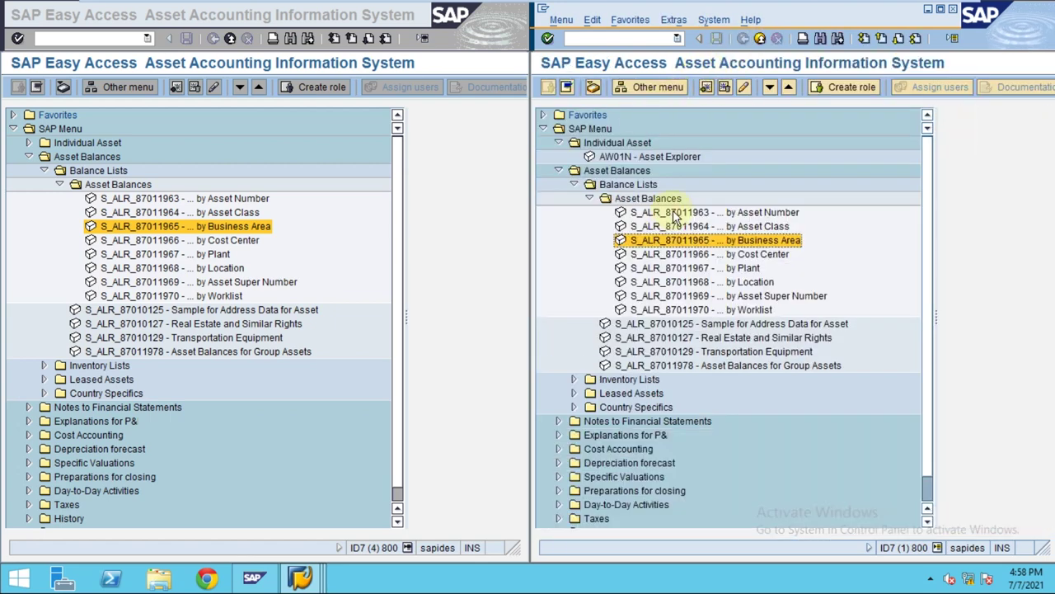
- Open the asset balance report S_ALR_87011963 by Asset Number and show all of its selection fields
{"action": "left_click", "coordinate": [672, 213]}
{"action": "double_click", "coordinate": [674, 213]}
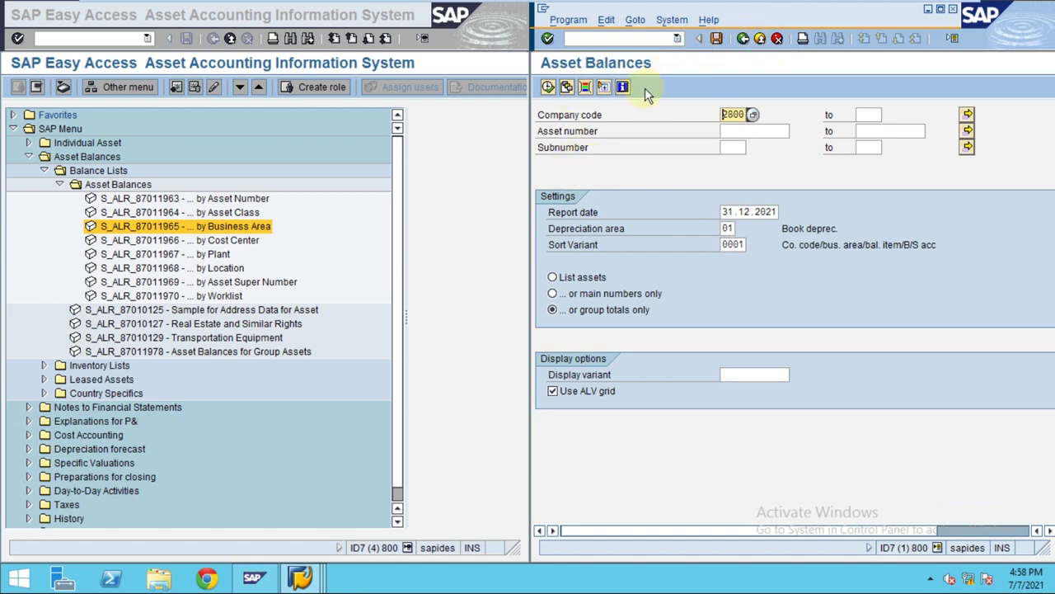
{"action": "left_click", "coordinate": [604, 86]}
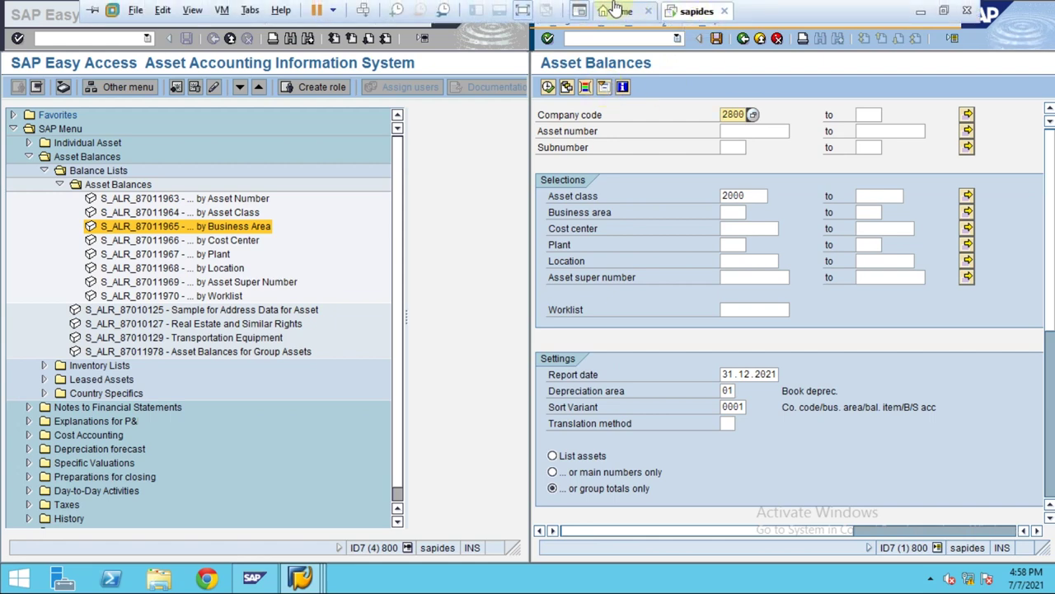
- Draw red annotation arrows from the eight Asset Balances reports, by Asset Number through by Worklist, to their matching selection fields
{"action": "mouse_move", "coordinate": [610, 7]}
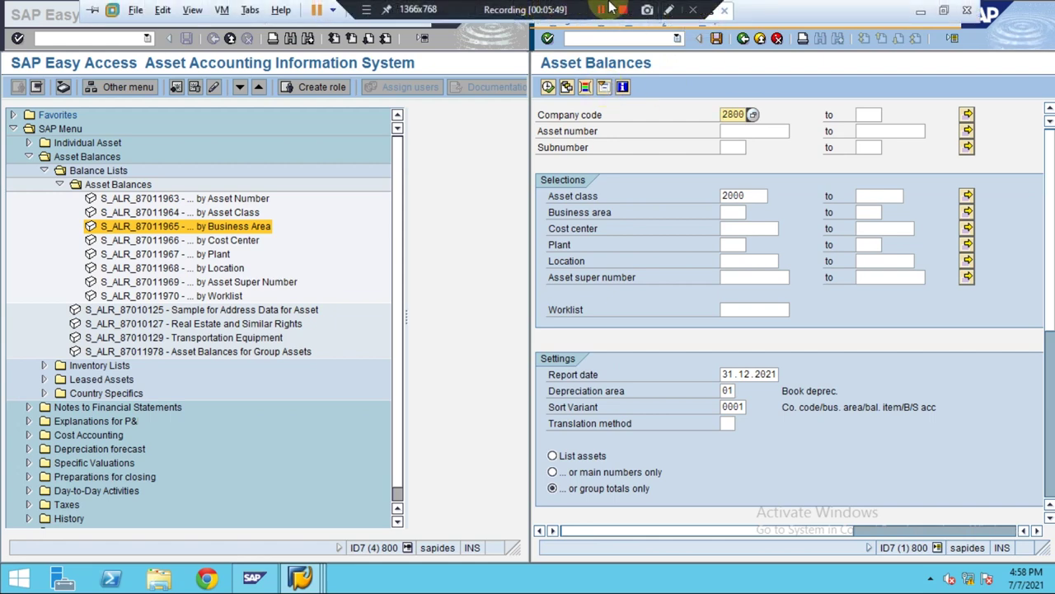
{"action": "left_click", "coordinate": [672, 10]}
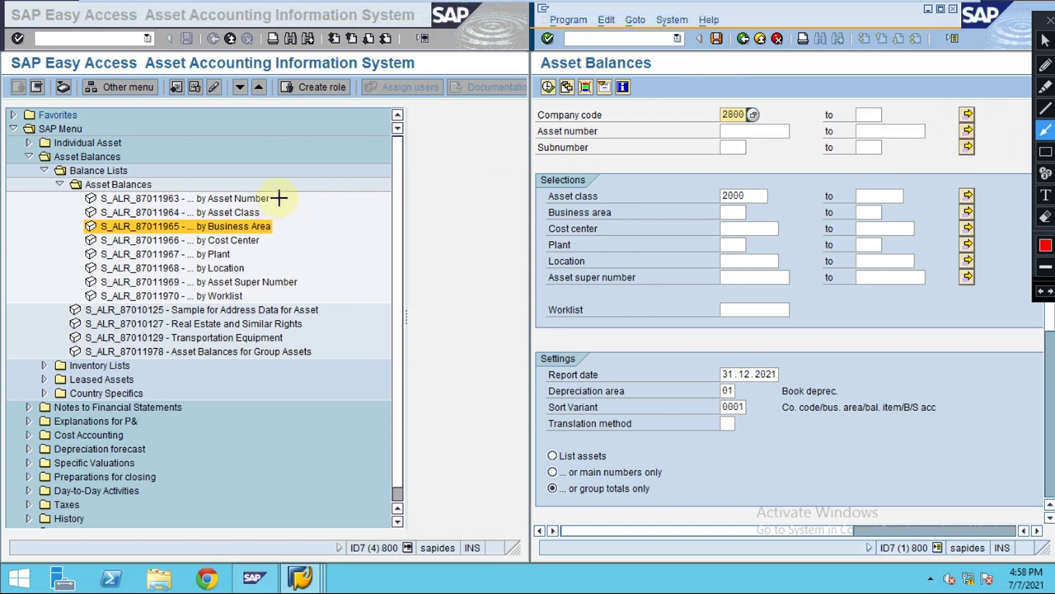
{"action": "mouse_move", "coordinate": [279, 198]}
{"action": "left_mouse_down"}
{"action": "mouse_move", "coordinate": [475, 150]}
{"action": "mouse_move", "coordinate": [519, 127]}
{"action": "mouse_move", "coordinate": [543, 132]}
{"action": "left_mouse_up"}
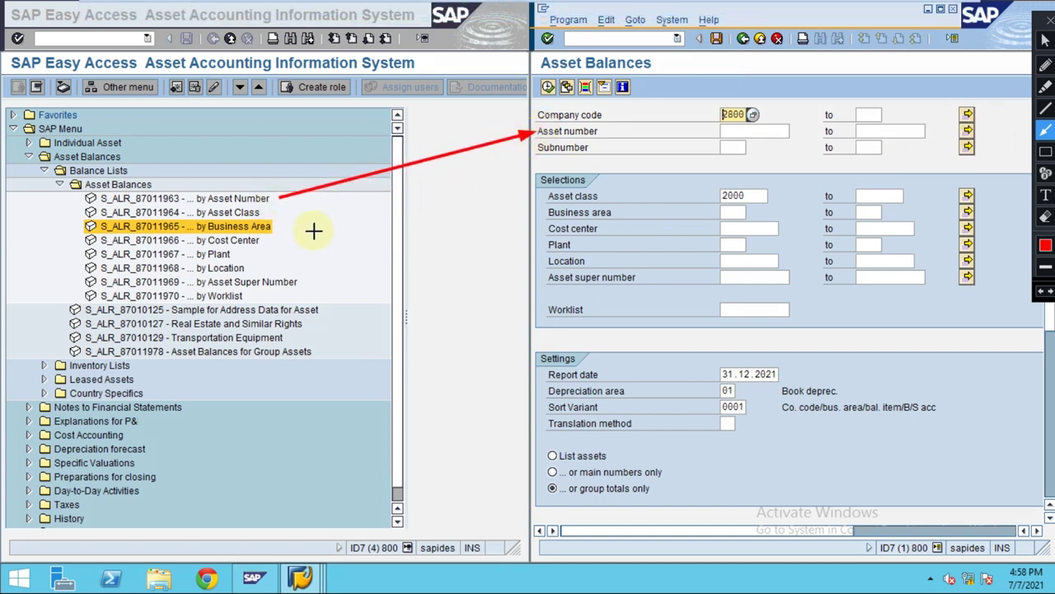
{"action": "left_click_drag", "start_coordinate": [269, 212], "coordinate": [544, 195]}
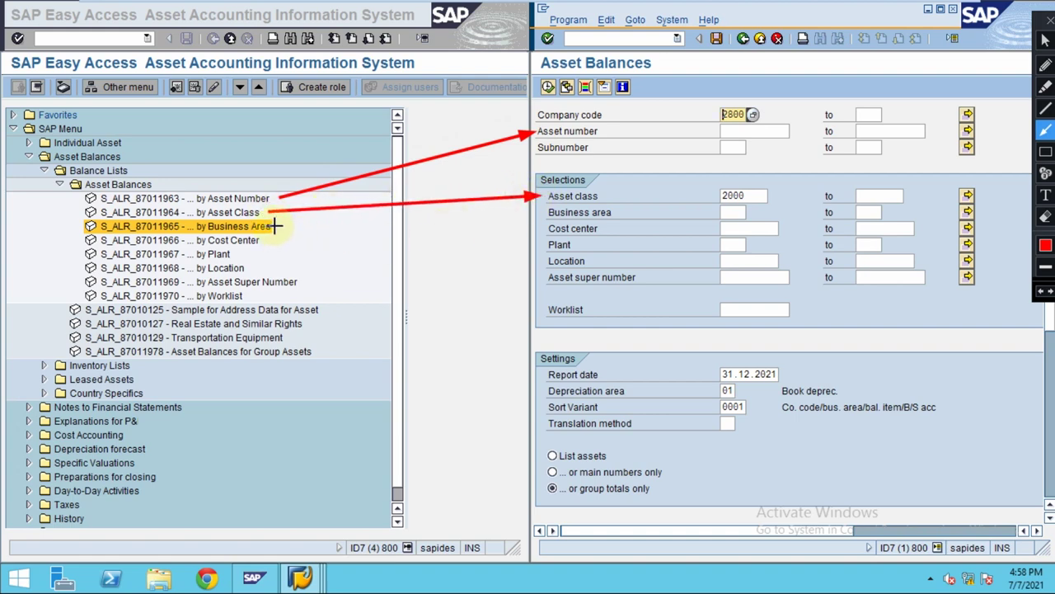
{"action": "left_click_drag", "start_coordinate": [276, 225], "coordinate": [544, 212]}
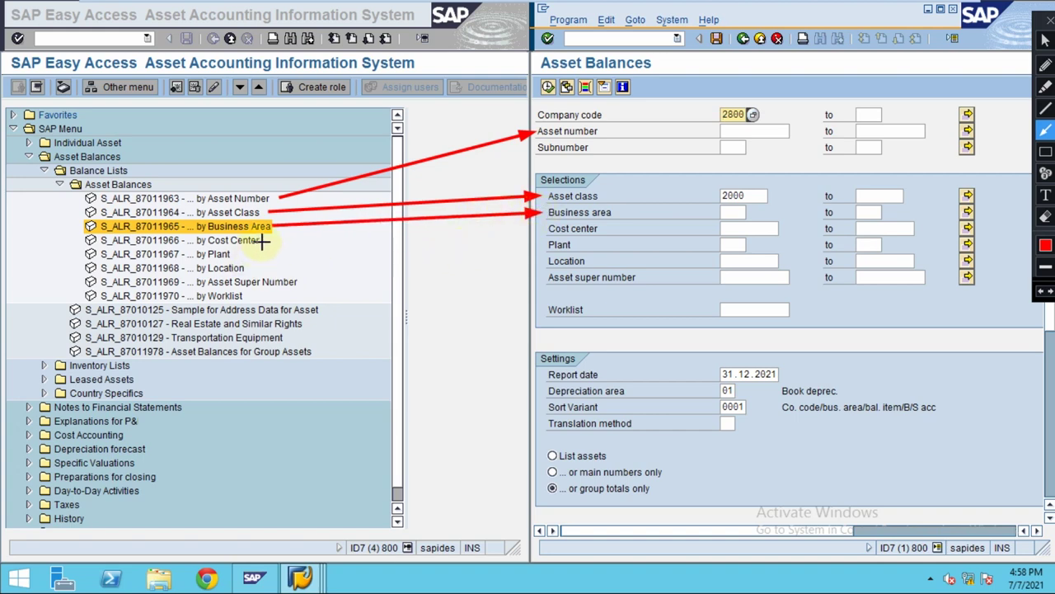
{"action": "left_click_drag", "start_coordinate": [268, 240], "coordinate": [544, 229]}
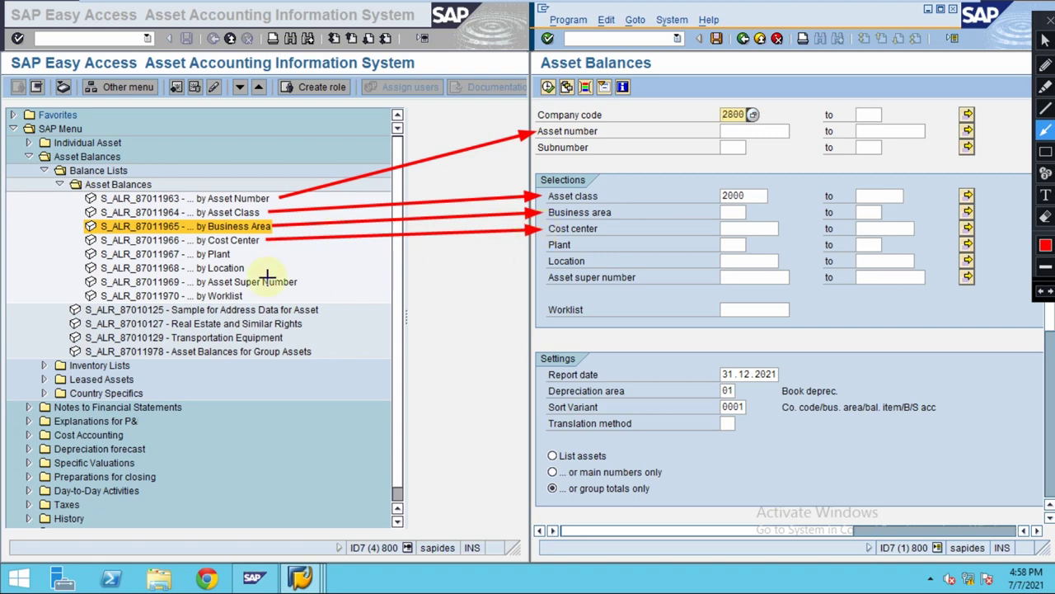
{"action": "left_click_drag", "start_coordinate": [237, 254], "coordinate": [547, 244]}
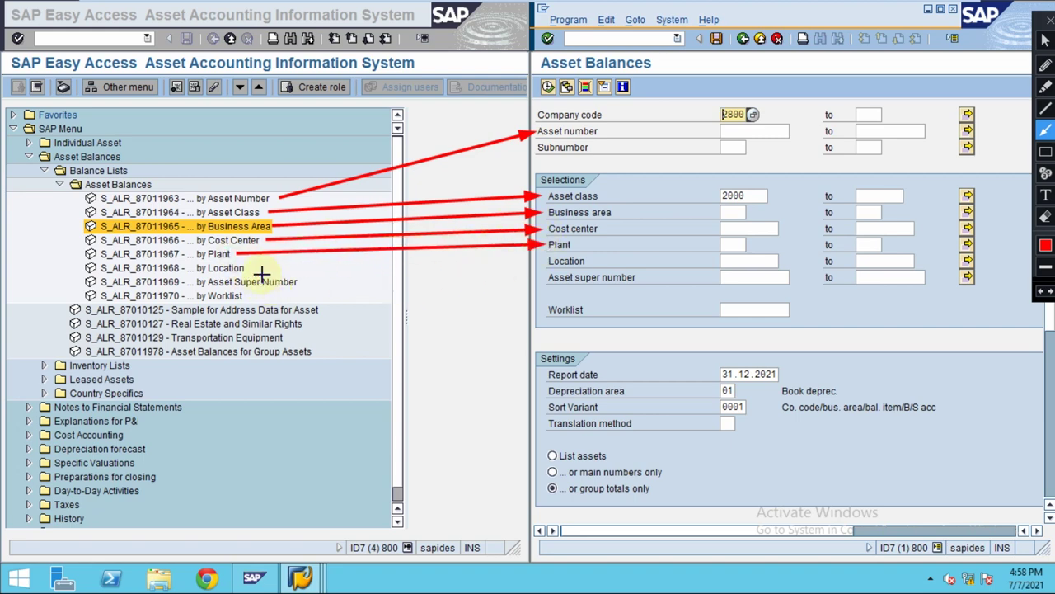
{"action": "left_click_drag", "start_coordinate": [250, 268], "coordinate": [546, 260]}
{"action": "left_click_drag", "start_coordinate": [300, 282], "coordinate": [543, 277]}
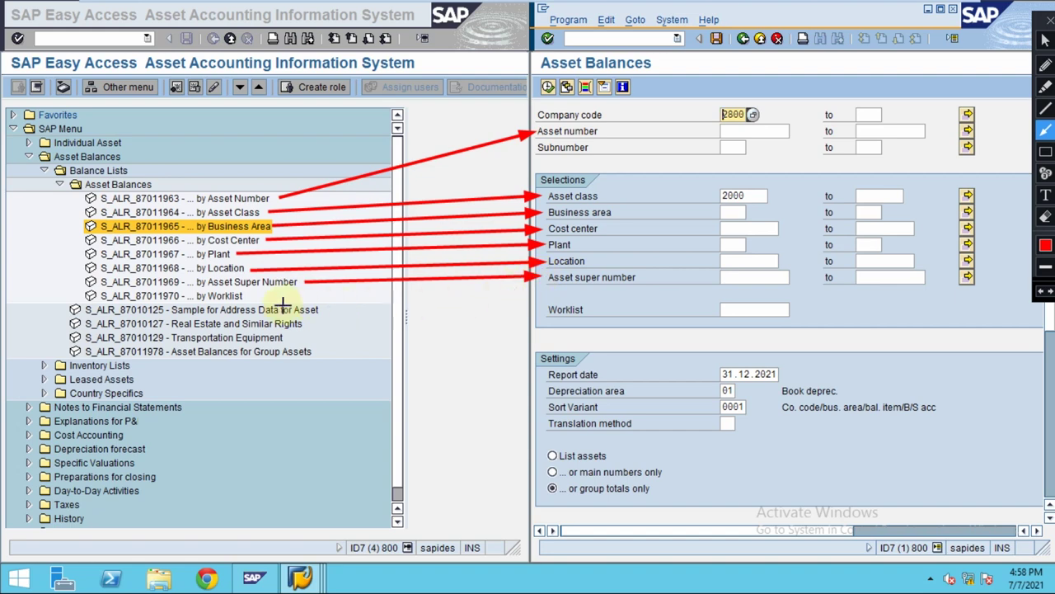
{"action": "left_click_drag", "start_coordinate": [255, 296], "coordinate": [554, 311]}
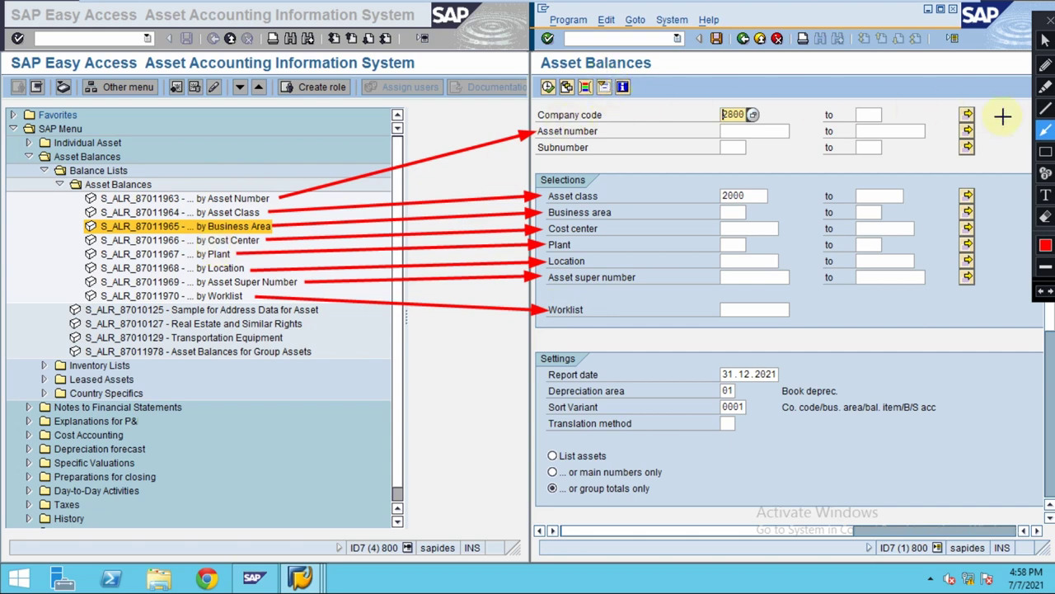
- Frame the all-selections control, the Selections block and the Asset Balances title with annotation rectangles, and clear all annotations
{"action": "left_click", "coordinate": [1046, 155]}
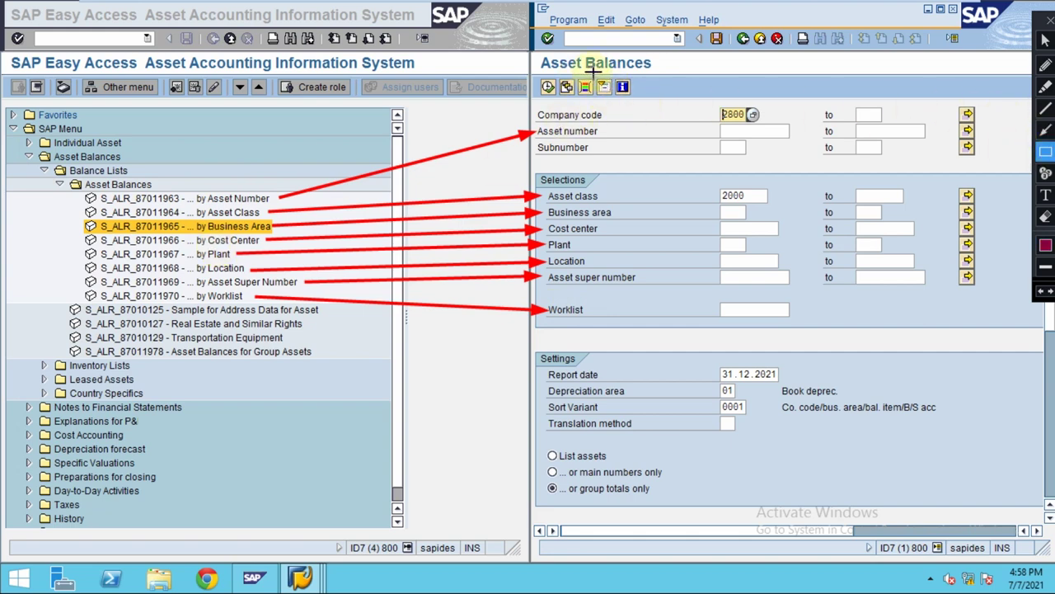
{"action": "left_click_drag", "start_coordinate": [592, 71], "coordinate": [619, 108]}
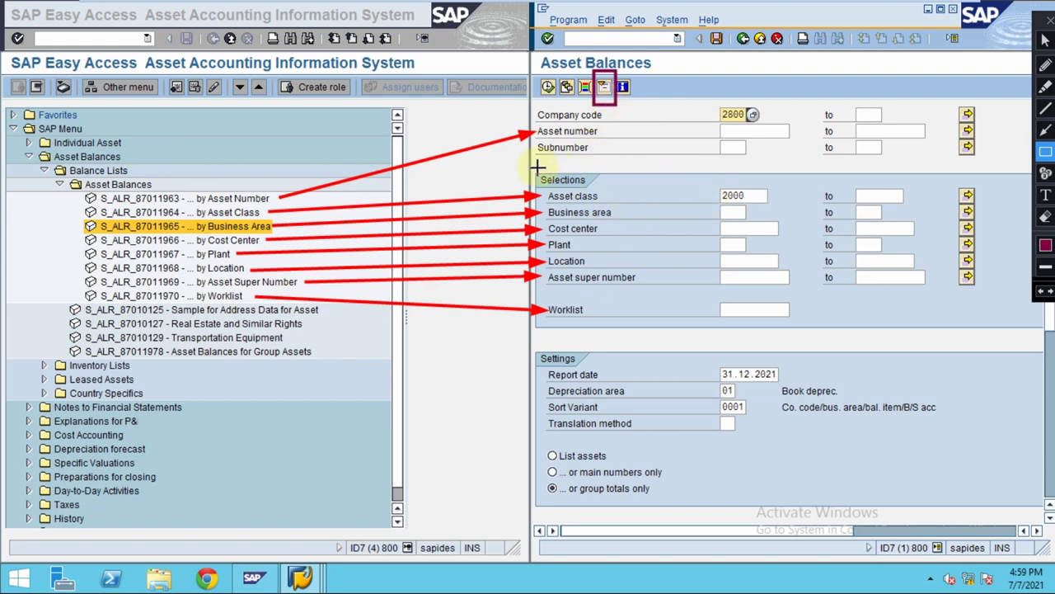
{"action": "mouse_move", "coordinate": [536, 169]}
{"action": "left_mouse_down"}
{"action": "mouse_move", "coordinate": [706, 283]}
{"action": "mouse_move", "coordinate": [1017, 299]}
{"action": "mouse_move", "coordinate": [954, 314]}
{"action": "mouse_move", "coordinate": [957, 326]}
{"action": "left_mouse_up"}
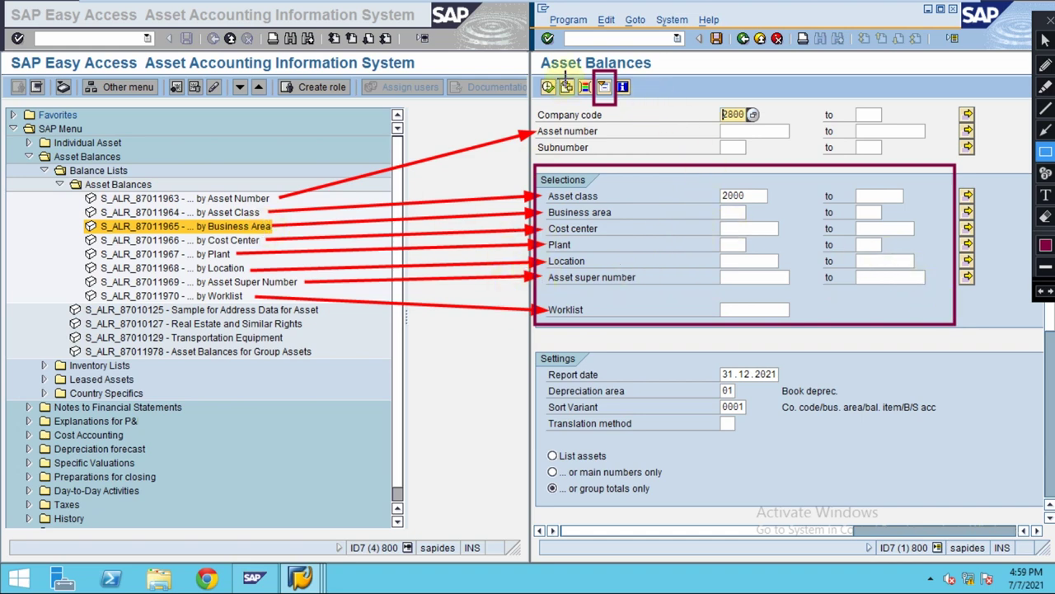
{"action": "mouse_move", "coordinate": [535, 49]}
{"action": "left_mouse_down"}
{"action": "mouse_move", "coordinate": [573, 71]}
{"action": "mouse_move", "coordinate": [660, 74]}
{"action": "left_mouse_up"}
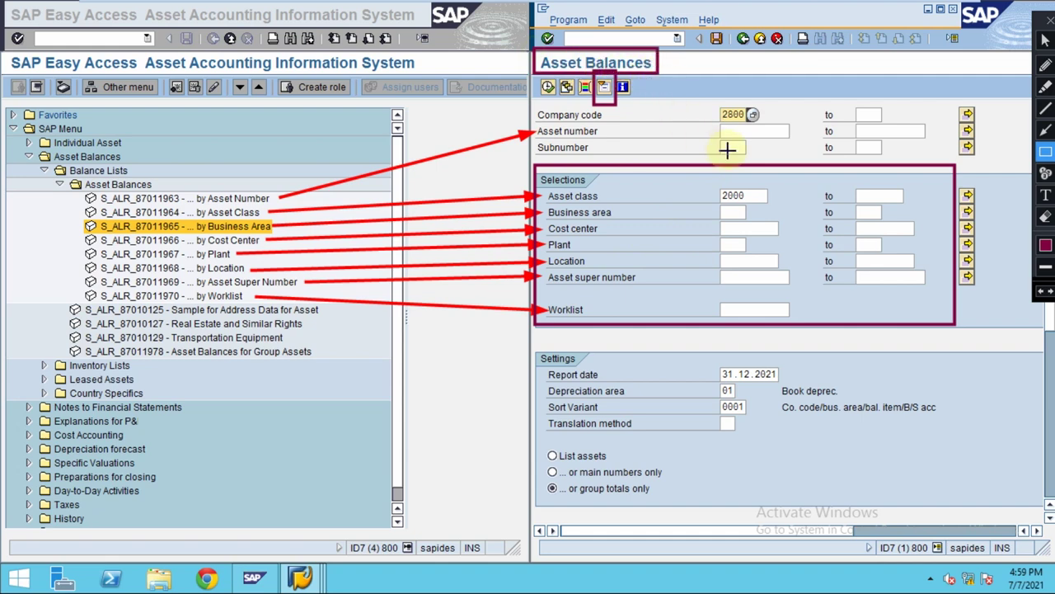
{"action": "key", "text": "Escape"}
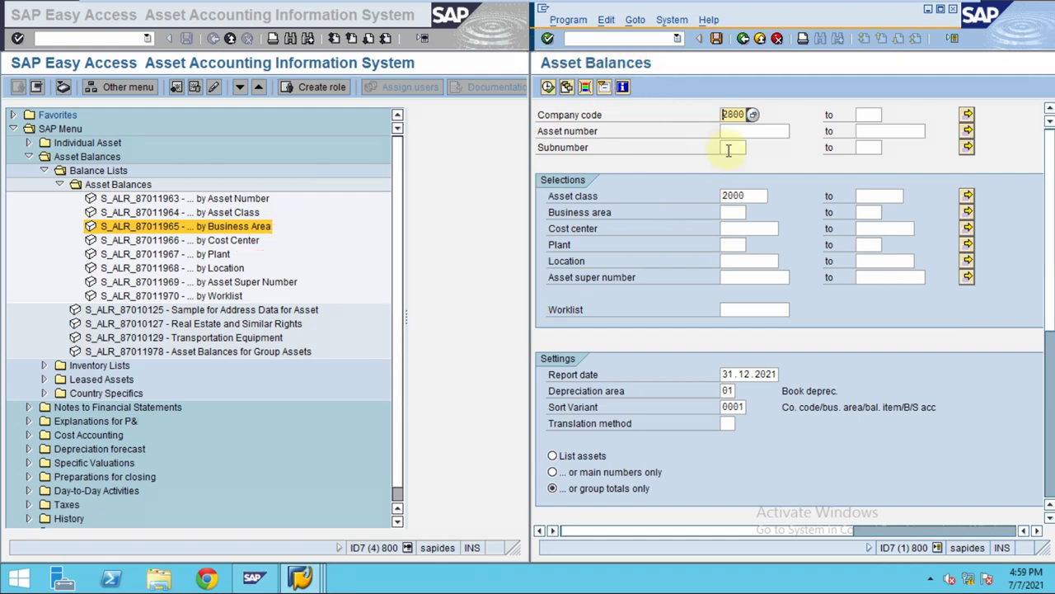
- In the menu session, collapse Balance Lists and expand Inventory Lists down to the Physical Inventory List reports
{"action": "left_click", "coordinate": [59, 185]}
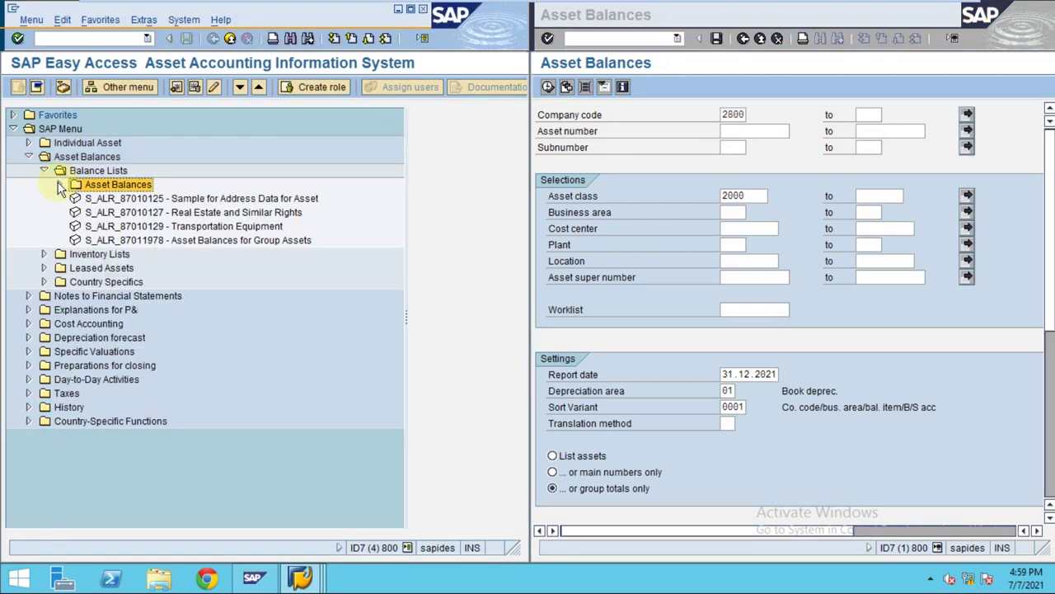
{"action": "left_click", "coordinate": [43, 171]}
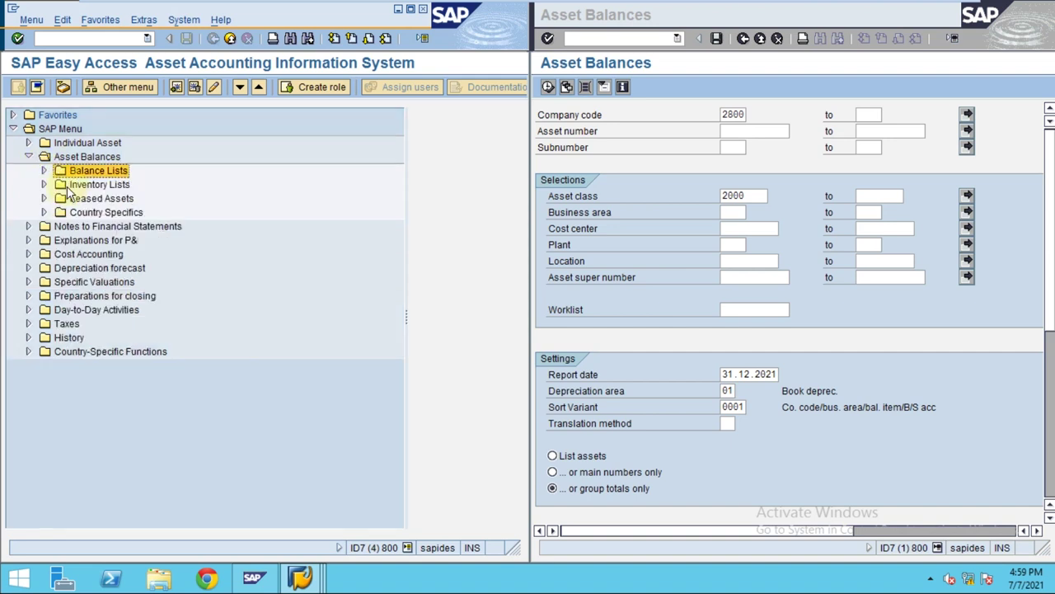
{"action": "left_click", "coordinate": [76, 186]}
{"action": "left_click", "coordinate": [44, 185]}
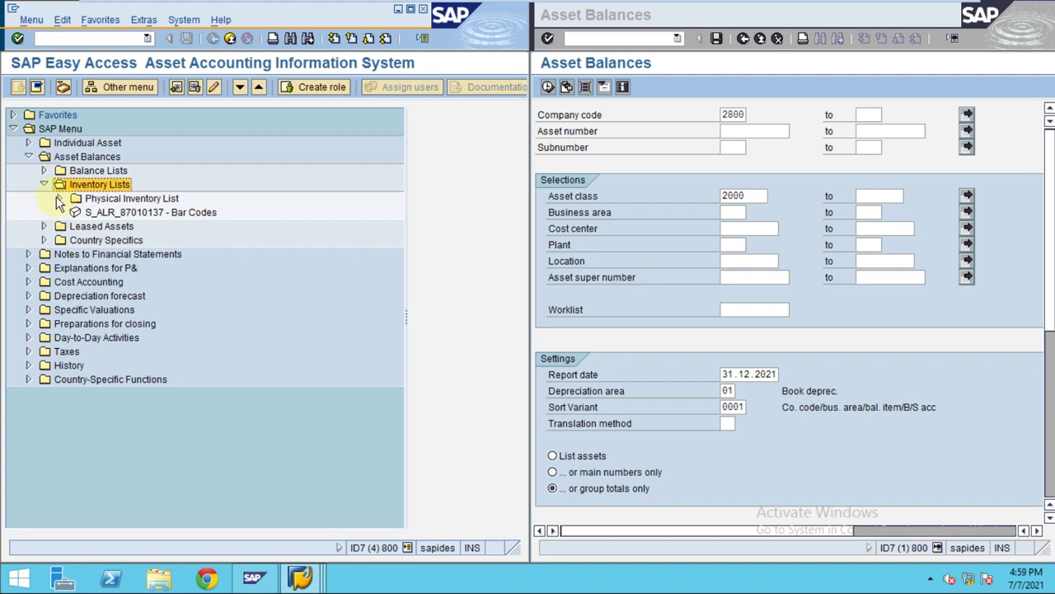
{"action": "left_click", "coordinate": [60, 199]}
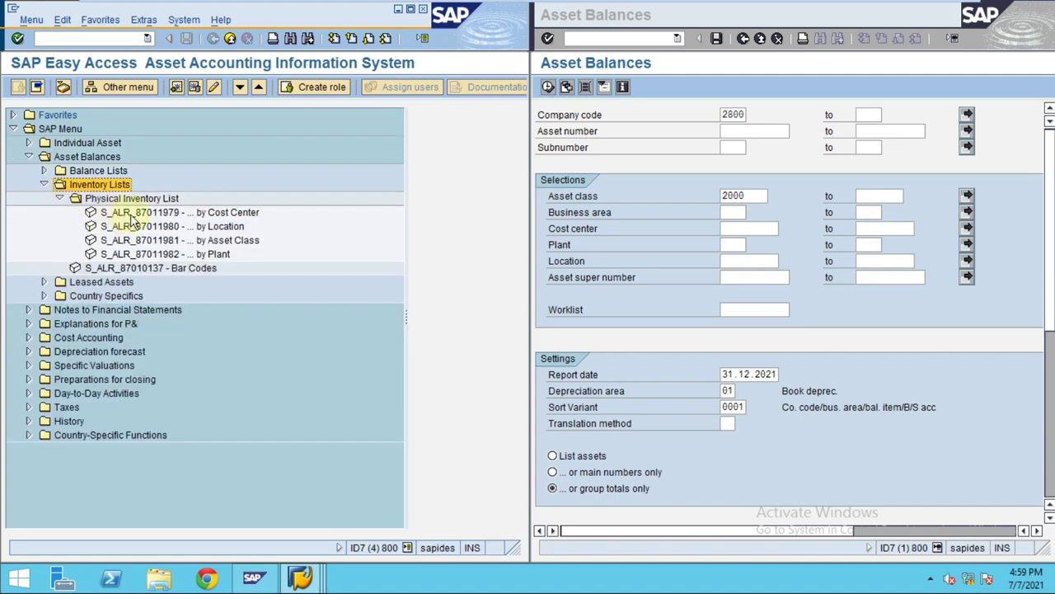
- Leave the asset balance report and open S_ALR_87011979 by Cost Center from Physical Inventory List in that session, showing all selection fields
{"action": "left_click", "coordinate": [743, 40]}
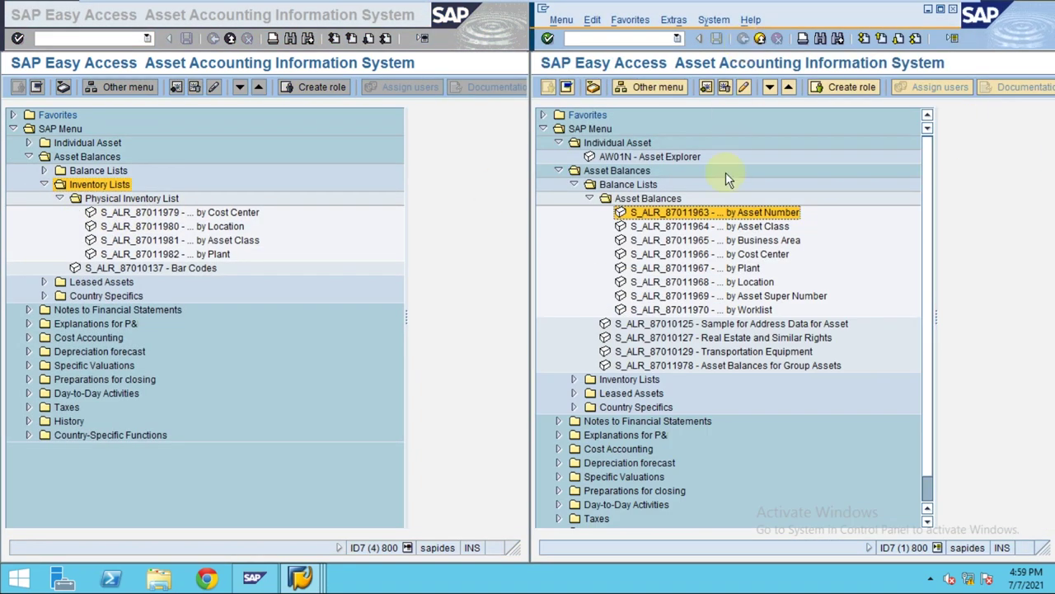
{"action": "left_click", "coordinate": [574, 183]}
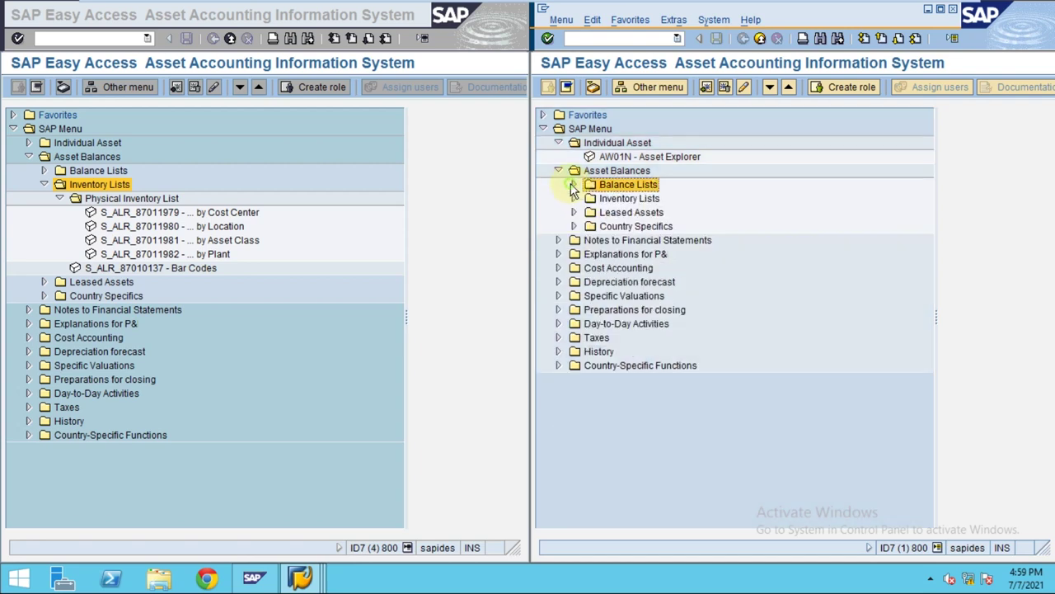
{"action": "left_click", "coordinate": [574, 198]}
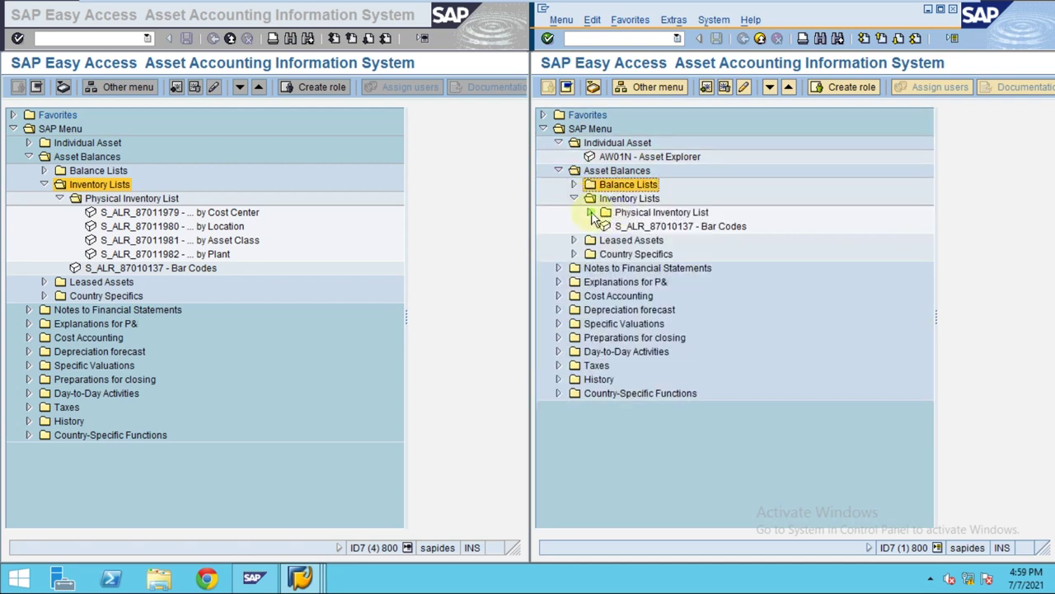
{"action": "left_click", "coordinate": [591, 212]}
{"action": "double_click", "coordinate": [660, 229]}
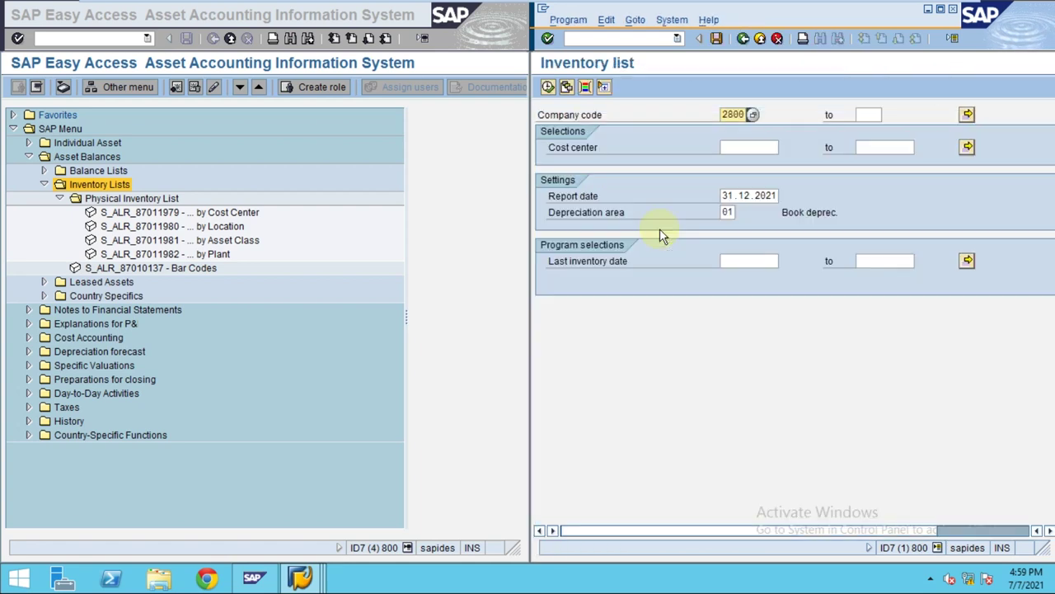
{"action": "left_click", "coordinate": [604, 88]}
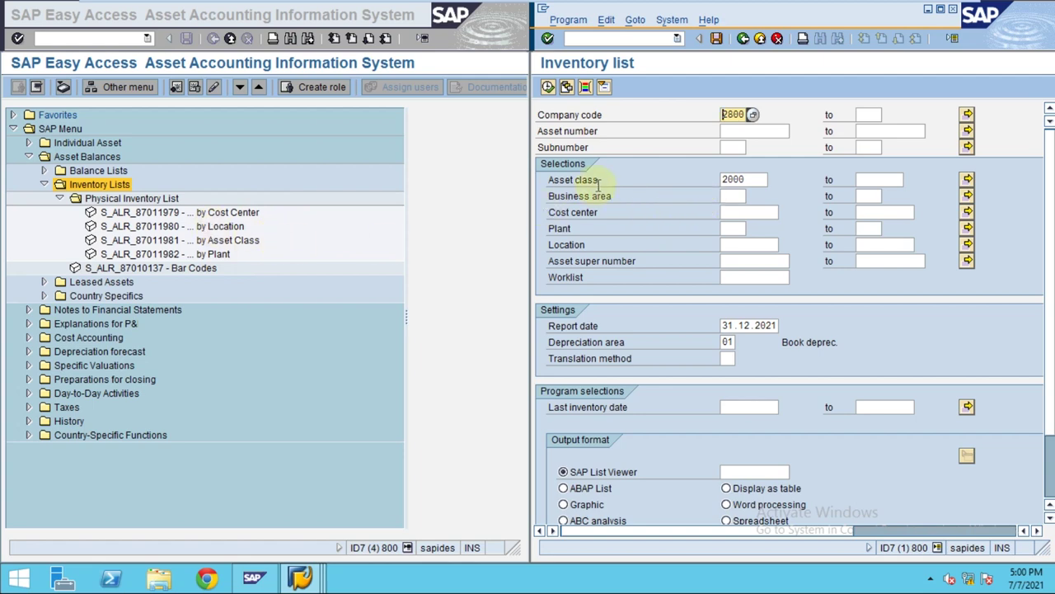
{"action": "mouse_move", "coordinate": [738, 7]}
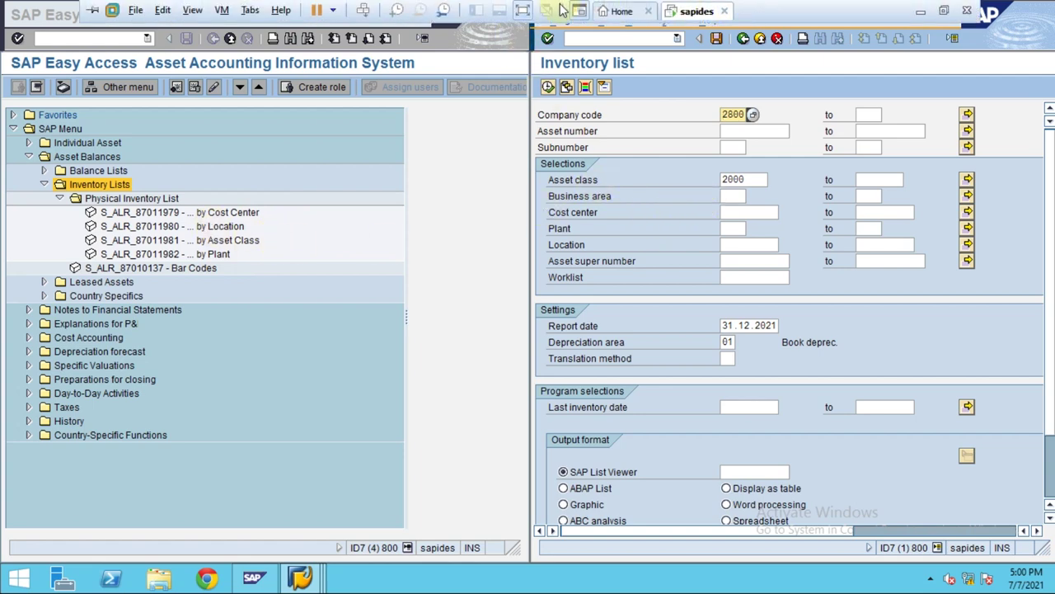
{"action": "left_click", "coordinate": [670, 12]}
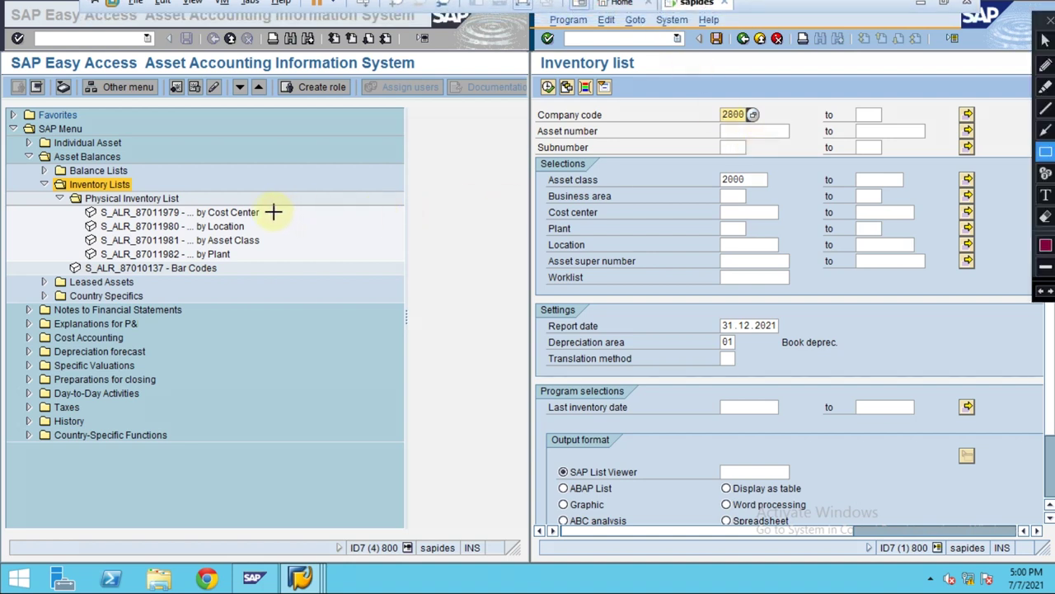
{"action": "left_click_drag", "start_coordinate": [266, 212], "coordinate": [452, 191]}
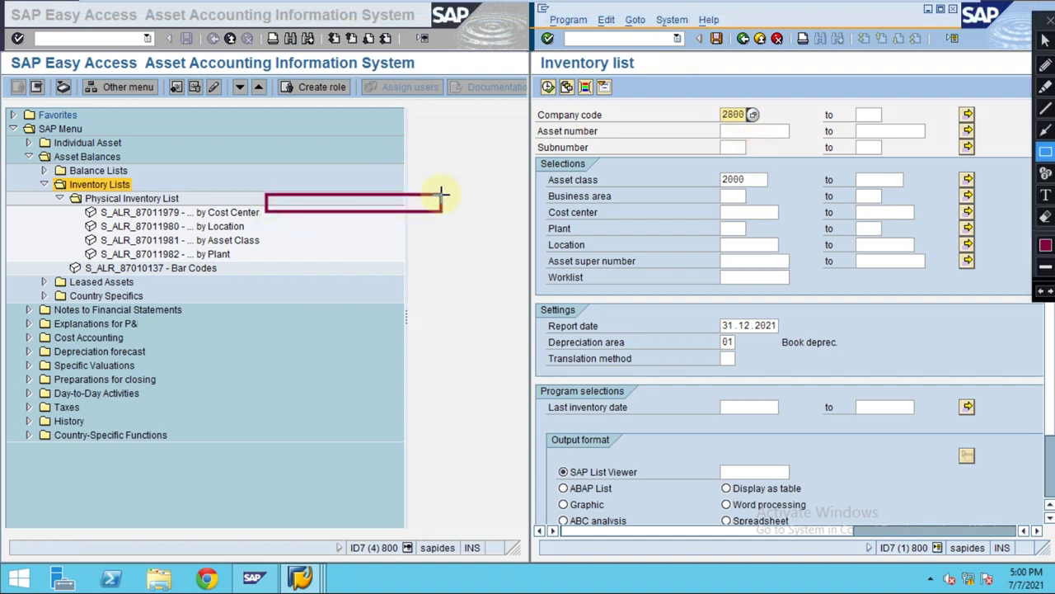
{"action": "key", "text": "Escape"}
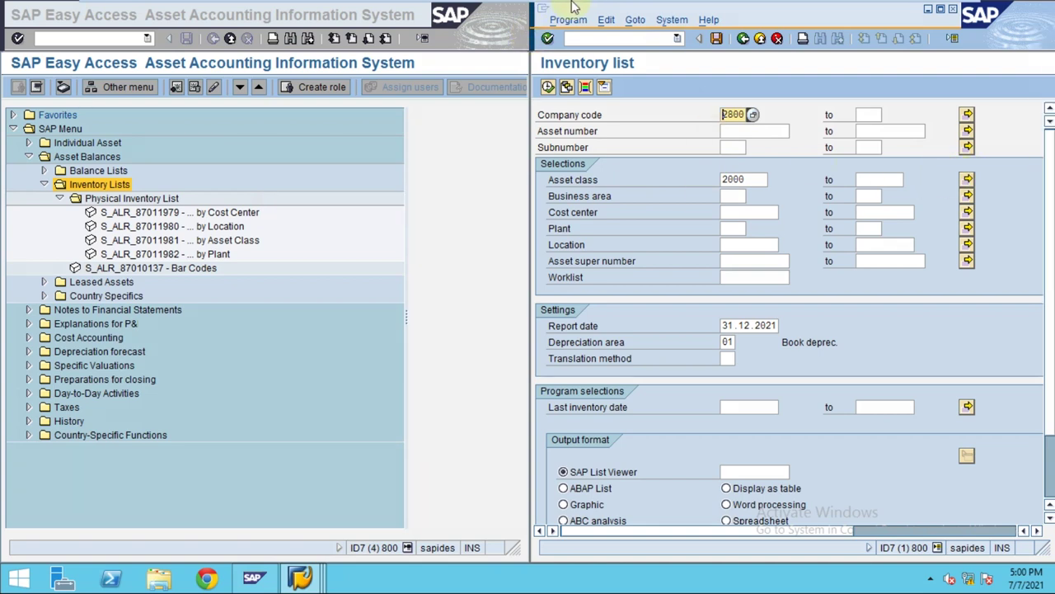
- Draw red annotation arrows from the Cost Center, Location, Asset Class and Plant inventory reports to their matching selection fields
{"action": "mouse_move", "coordinate": [576, 7]}
{"action": "left_click", "coordinate": [666, 10]}
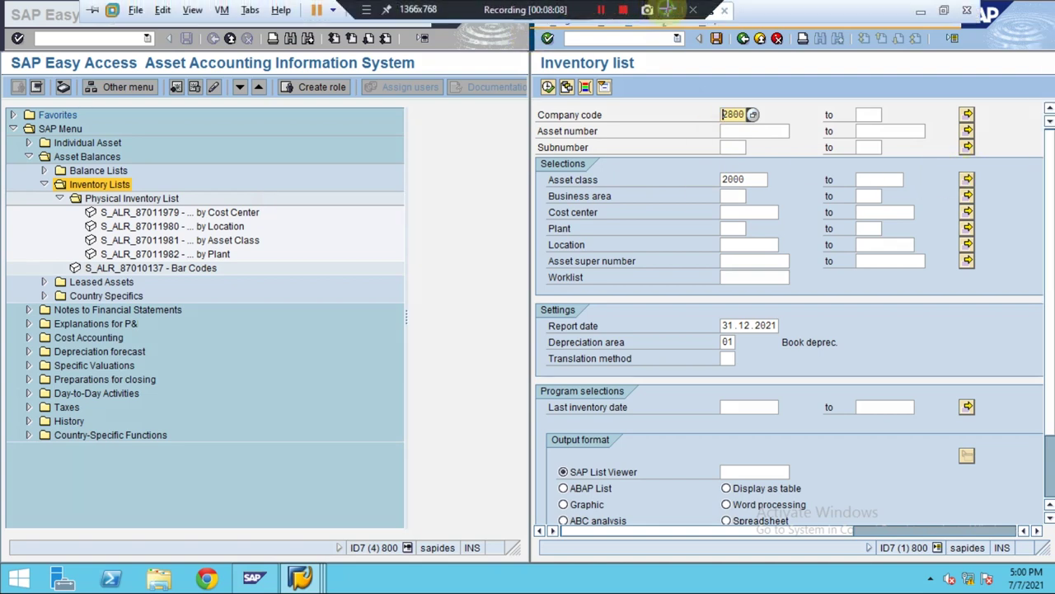
{"action": "left_click", "coordinate": [1046, 132]}
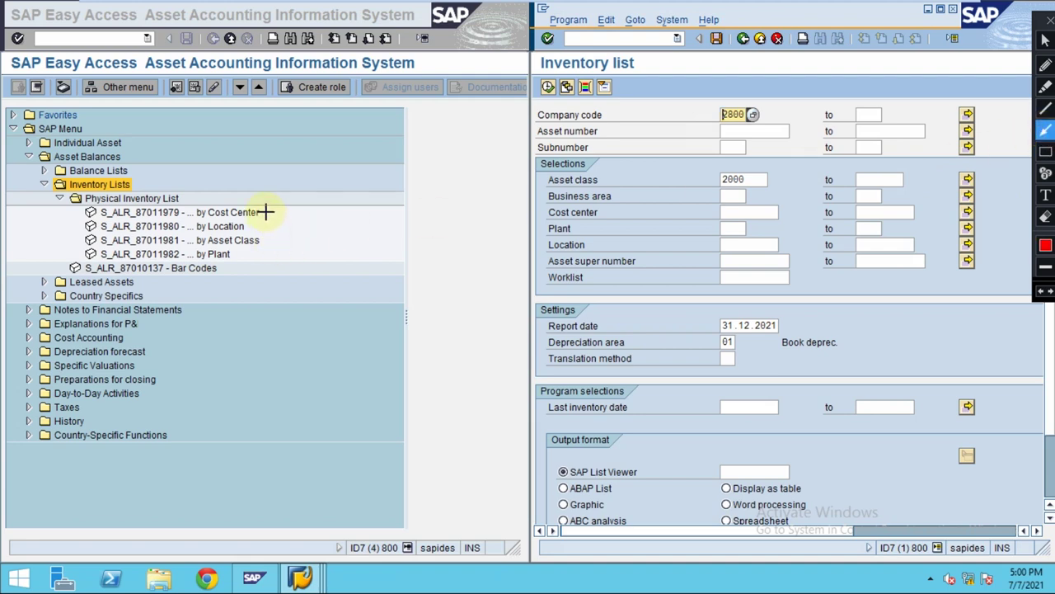
{"action": "left_click_drag", "start_coordinate": [265, 212], "coordinate": [521, 214]}
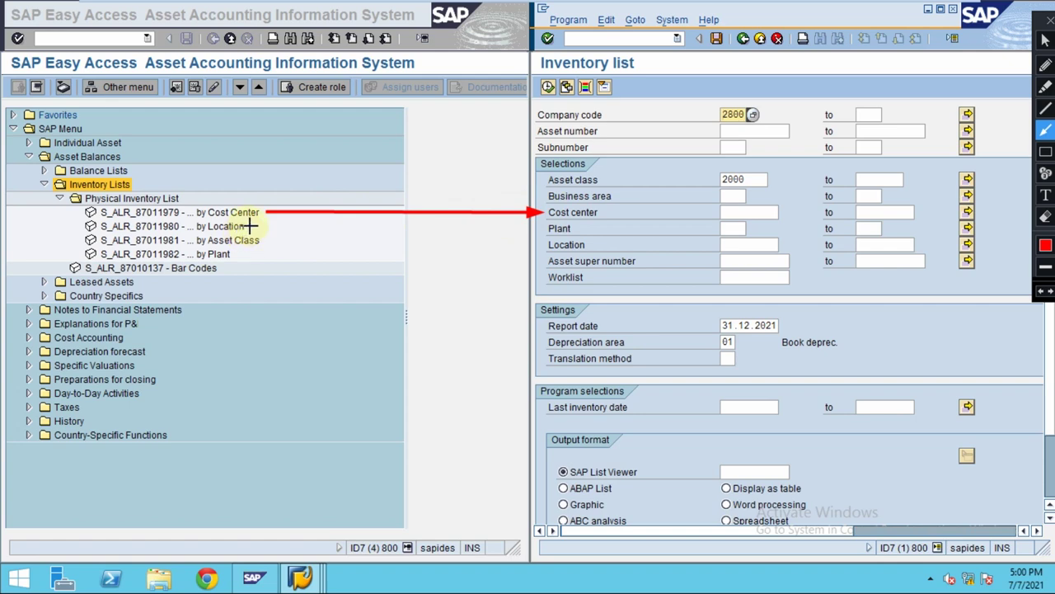
{"action": "mouse_move", "coordinate": [249, 225]}
{"action": "left_mouse_down"}
{"action": "mouse_move", "coordinate": [511, 228]}
{"action": "mouse_move", "coordinate": [546, 245]}
{"action": "left_mouse_up"}
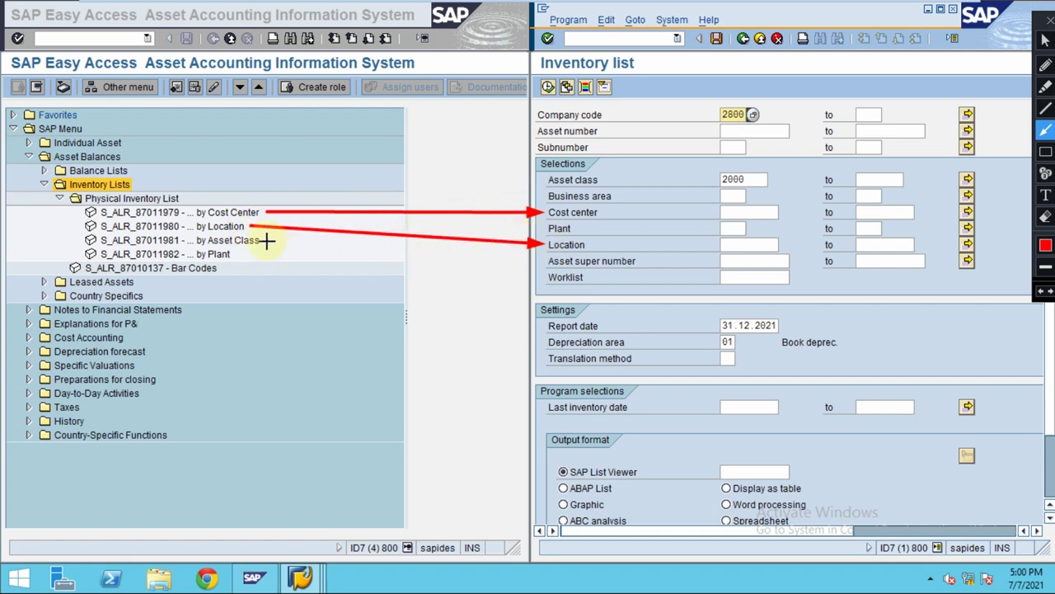
{"action": "left_click_drag", "start_coordinate": [262, 240], "coordinate": [548, 185]}
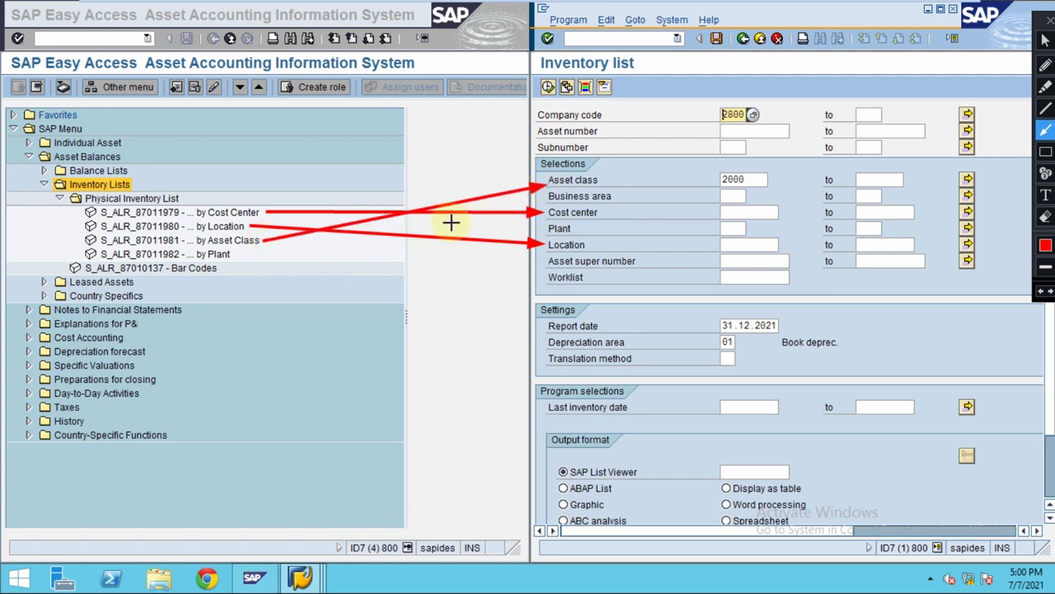
{"action": "left_click_drag", "start_coordinate": [243, 254], "coordinate": [545, 229]}
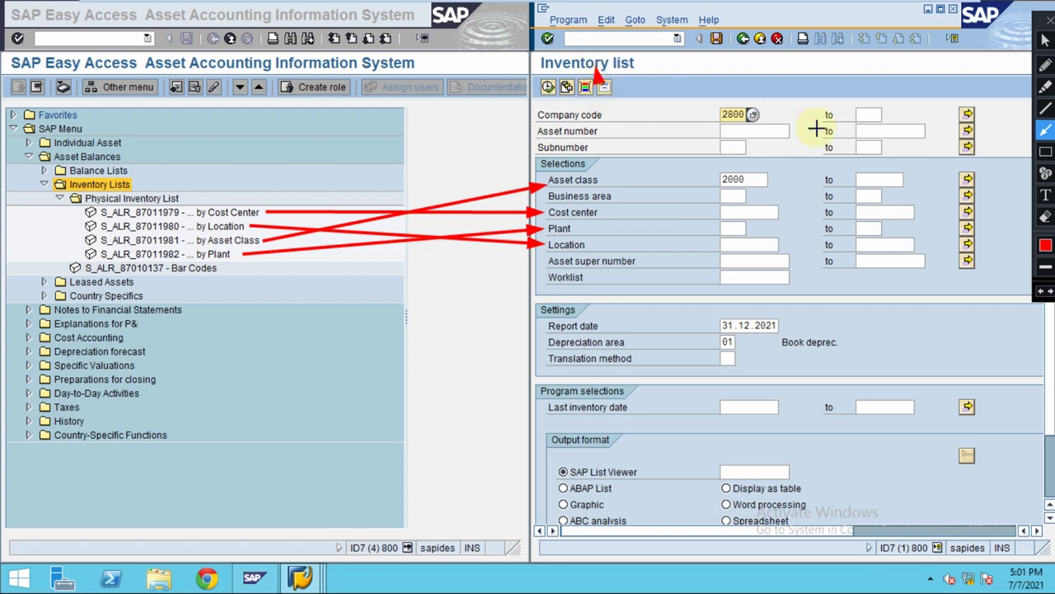
- Place a numbered annotation marker beside the Inventory list's all-selections control and clear all annotations
{"action": "left_click", "coordinate": [1046, 152]}
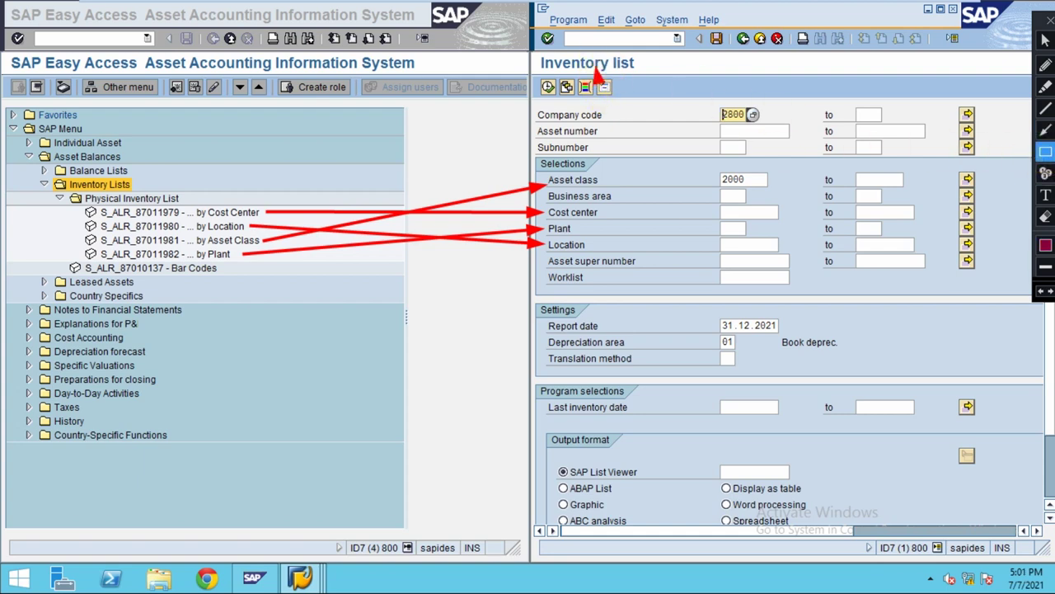
{"action": "left_click", "coordinate": [1046, 172]}
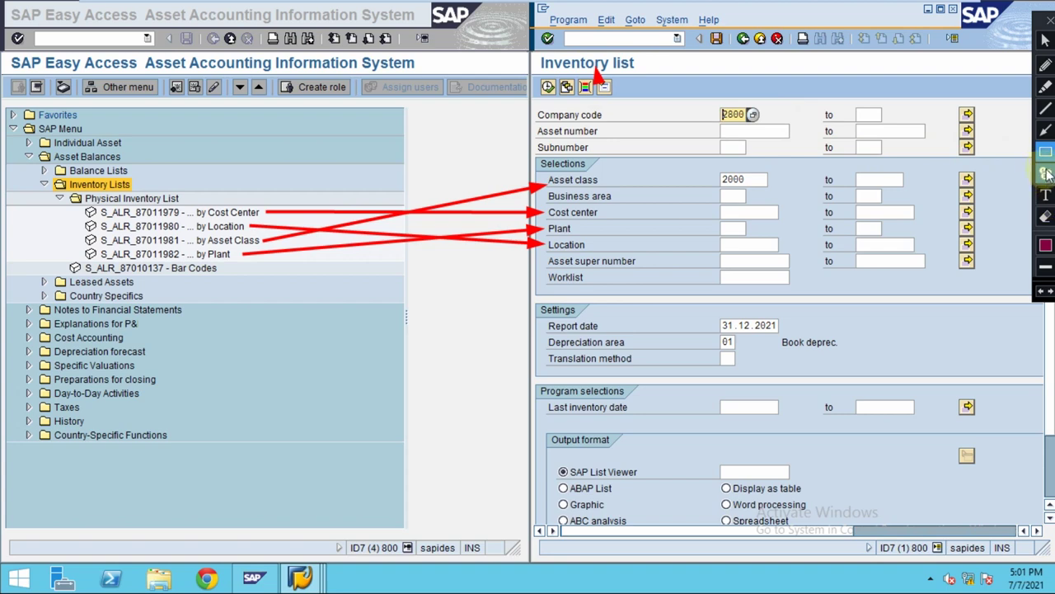
{"action": "left_click", "coordinate": [617, 83]}
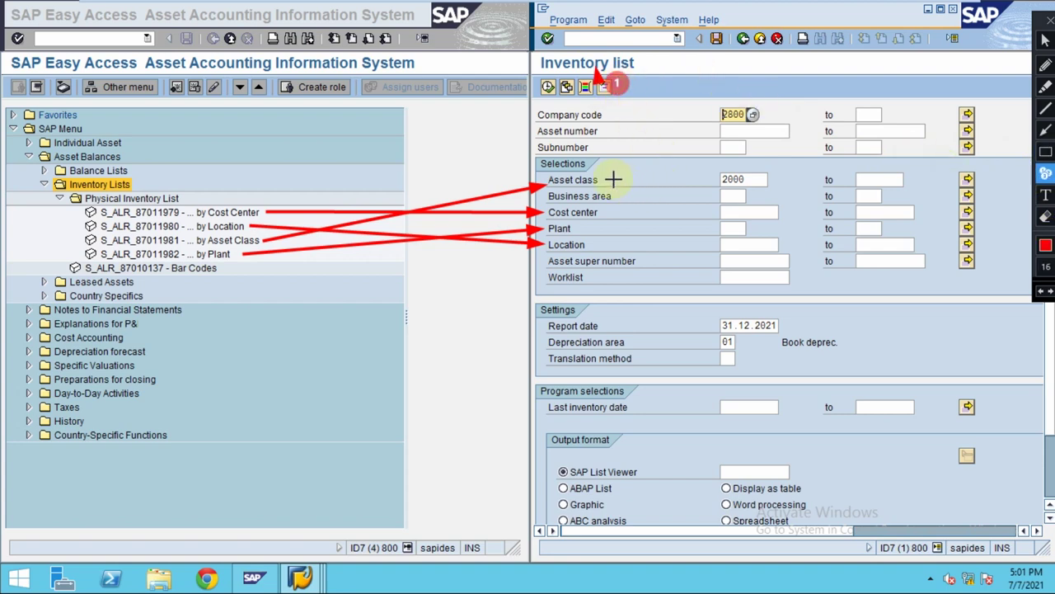
{"action": "key", "text": "Escape"}
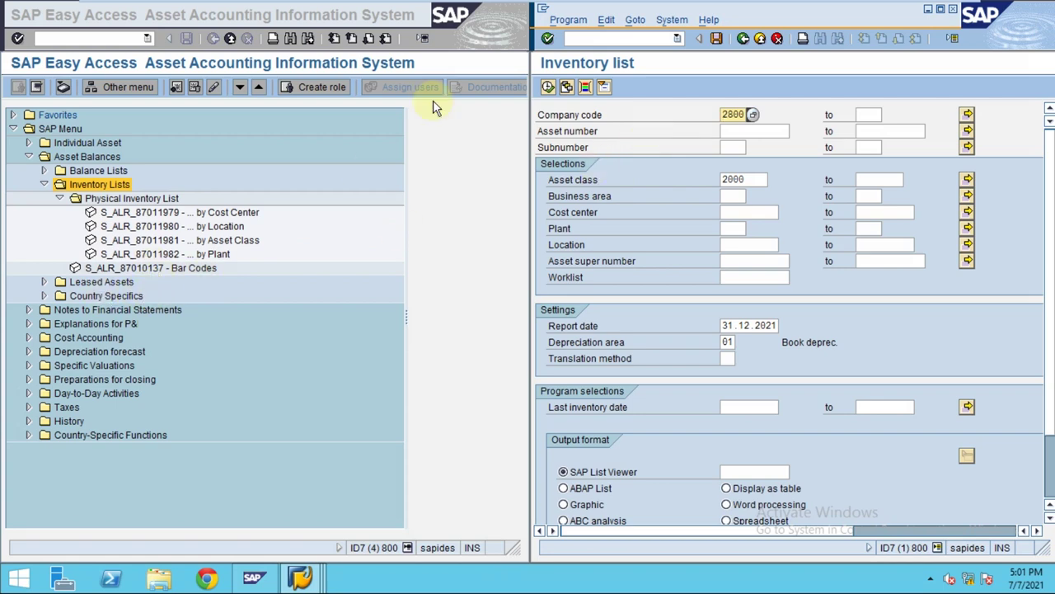
{"action": "mouse_move", "coordinate": [585, 13]}
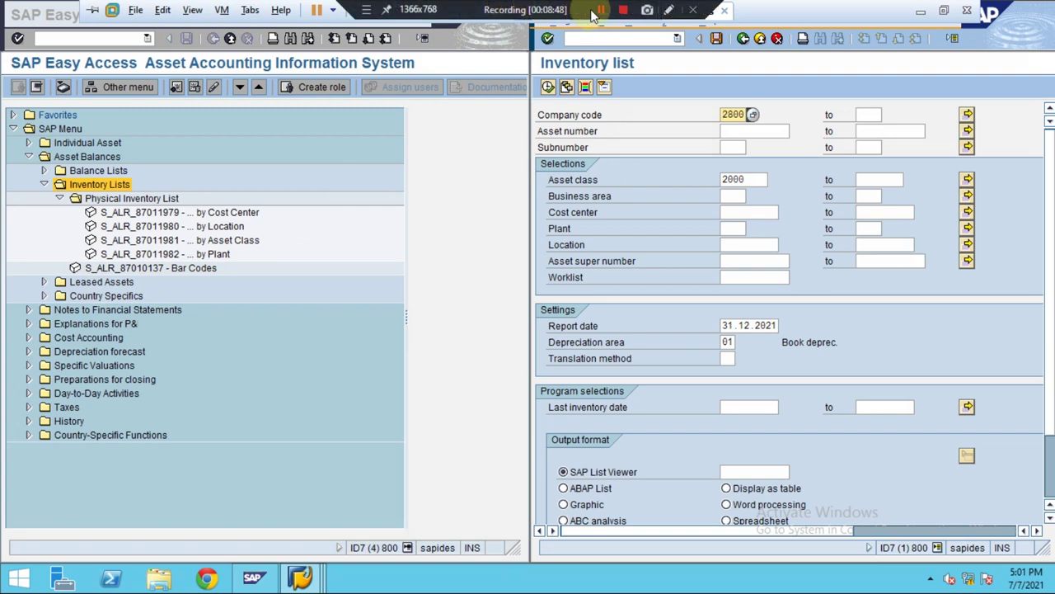